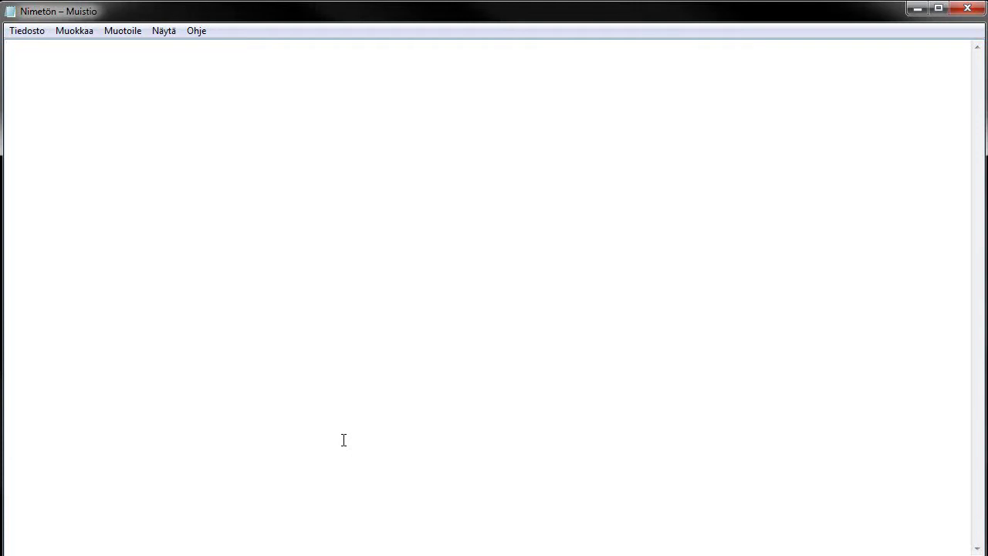
Write question 1 'what kind of a game?' with answers platformer game and RTS game.
text(what kind of a game?)
key(Return)
text(- platfo)
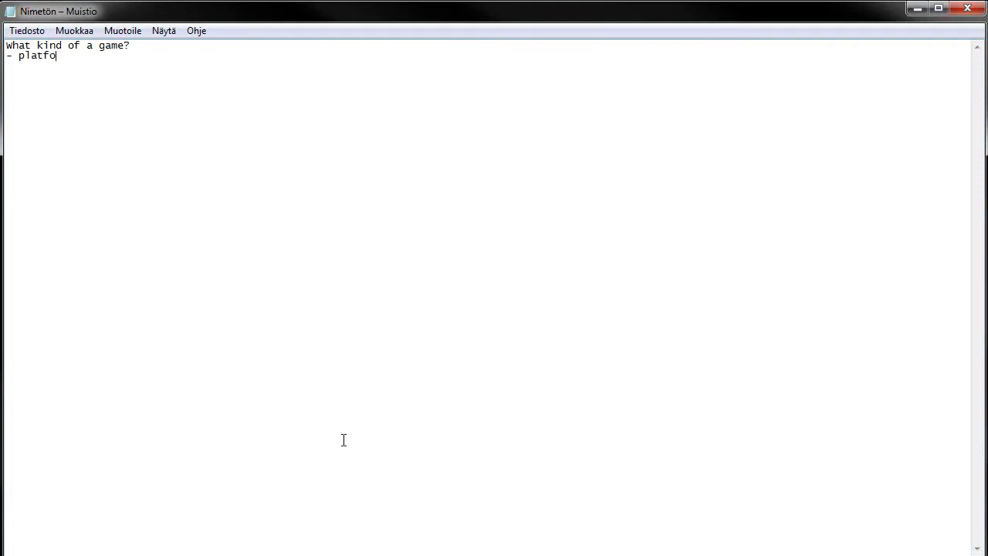
text(rmer game! - )
text(RTS game!)
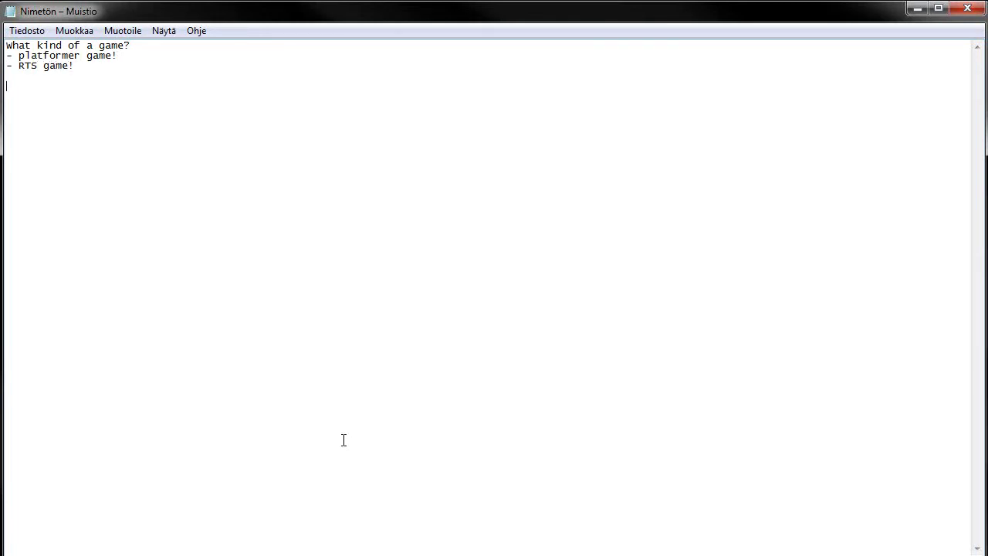
text(1.)
Add question 2 on platformer/RTS type, answered '3D/2D platformer game, side-scrolling, not realistic, real-time'.
key(Down)
text(2. )
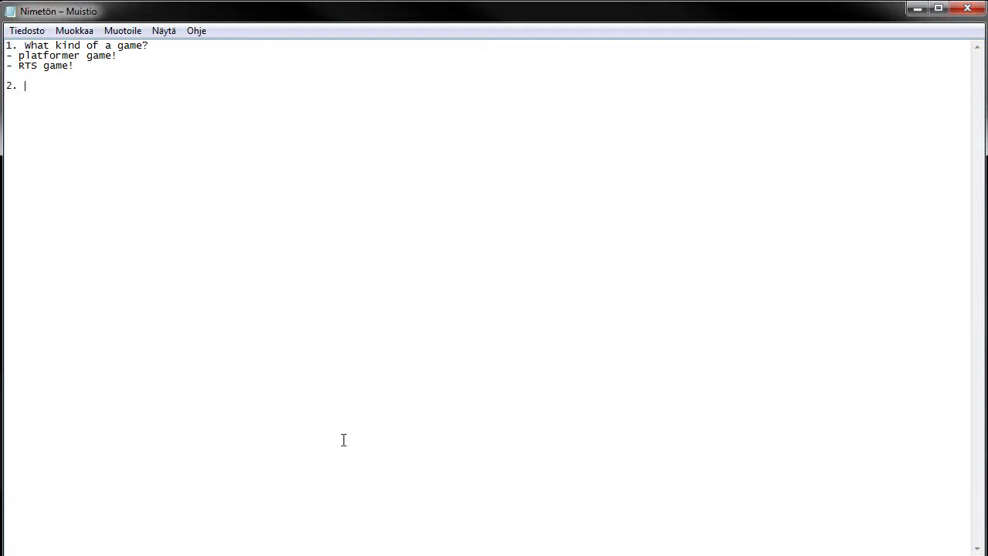
text(what kind of a "platformer)
key(BackSpace)
key(BackSpace)
text(rmer" / )
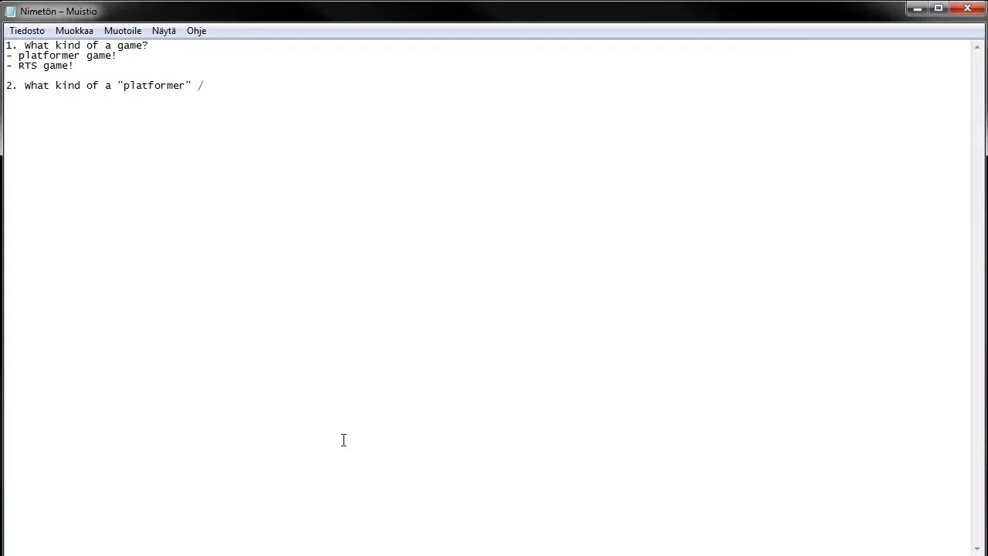
text("rts" game?)
key(Return)
key(Return)
text(- 3D/2D platfo)
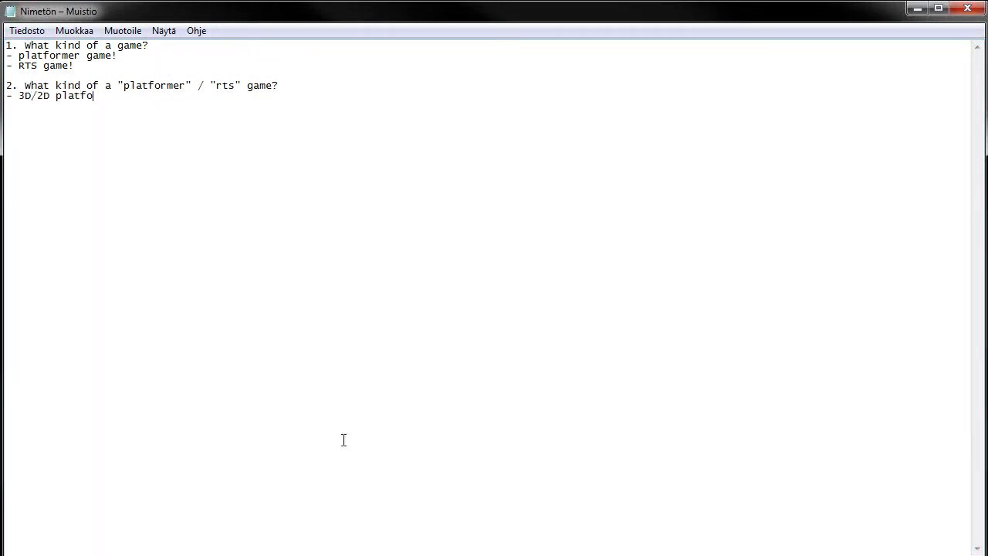
text(rmer game, side-scrolling, )
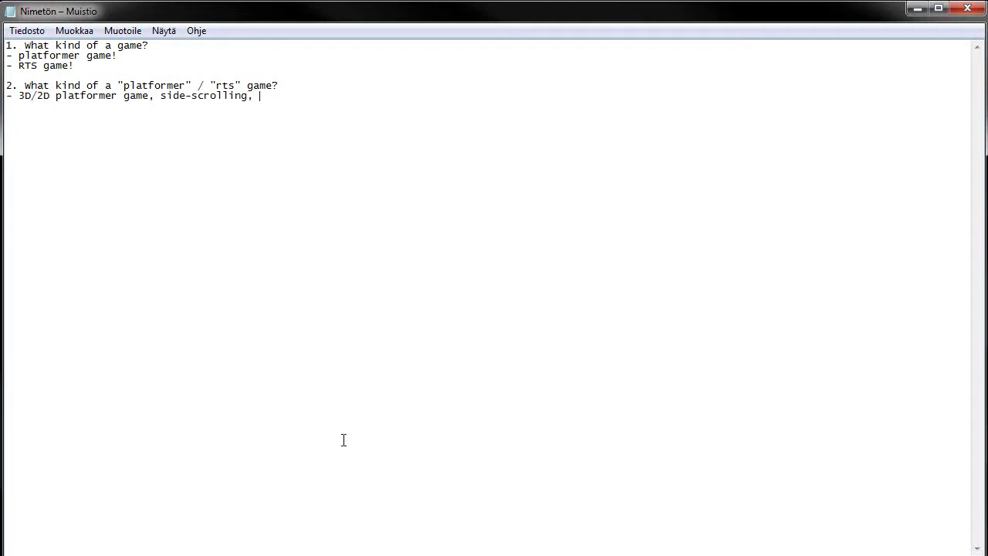
text(not realistic, real-time)
key(Return)
key(BackSpace)
Answer '3 Settings?' with future game world and semi-realistic 3D RTS / 4X, then add 'Who / what is the player?'.
text(3 Settings?)
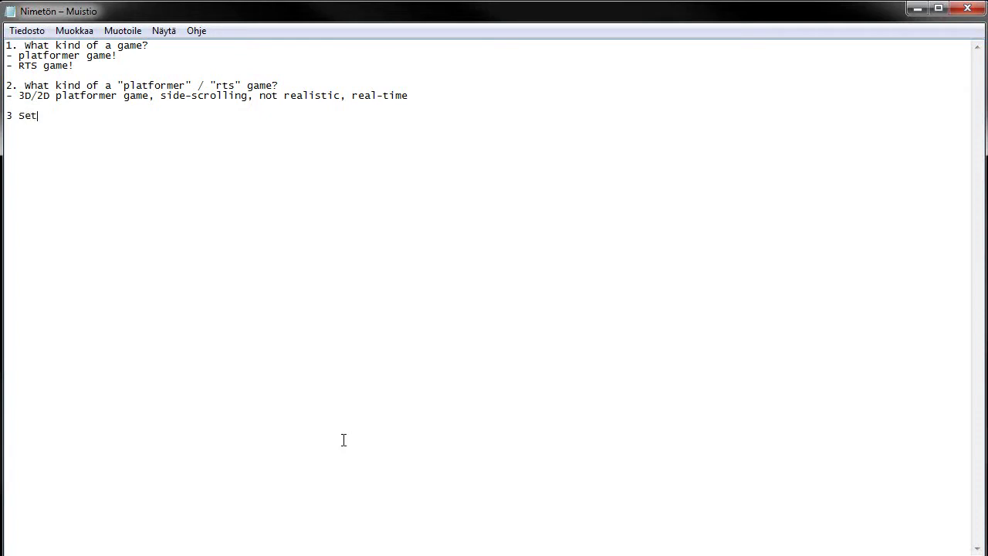
key(Return)
text(-)
text(Set in the future)
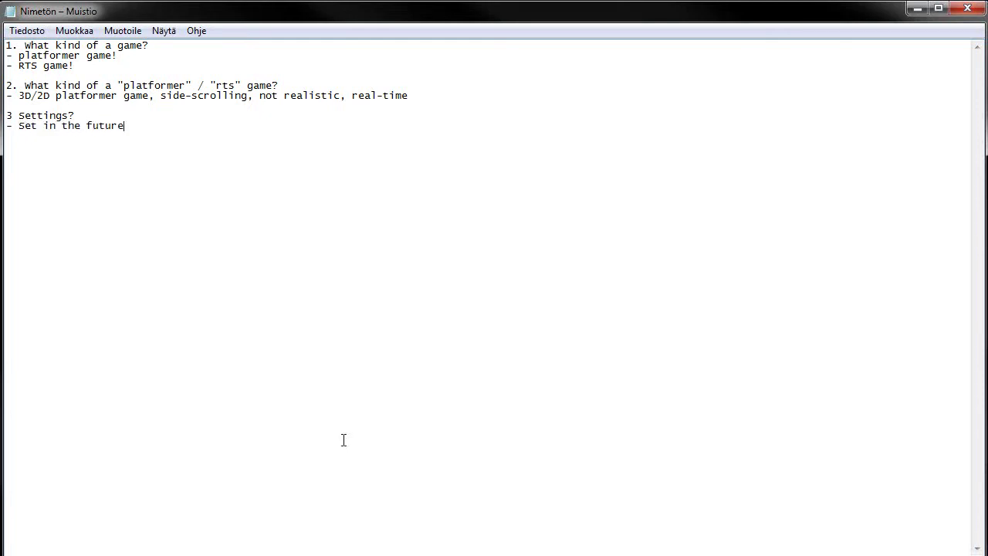
text(, )
text(")
text(game world)
text(")
text(- )
text(Semi-rea)
text(listic)
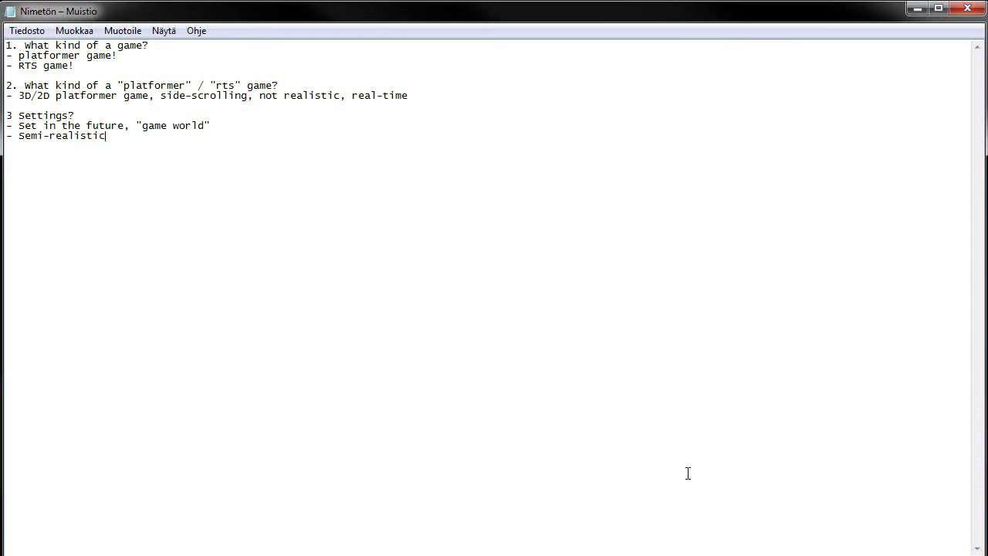
text( 3D rts / 4X game set in the future withou)
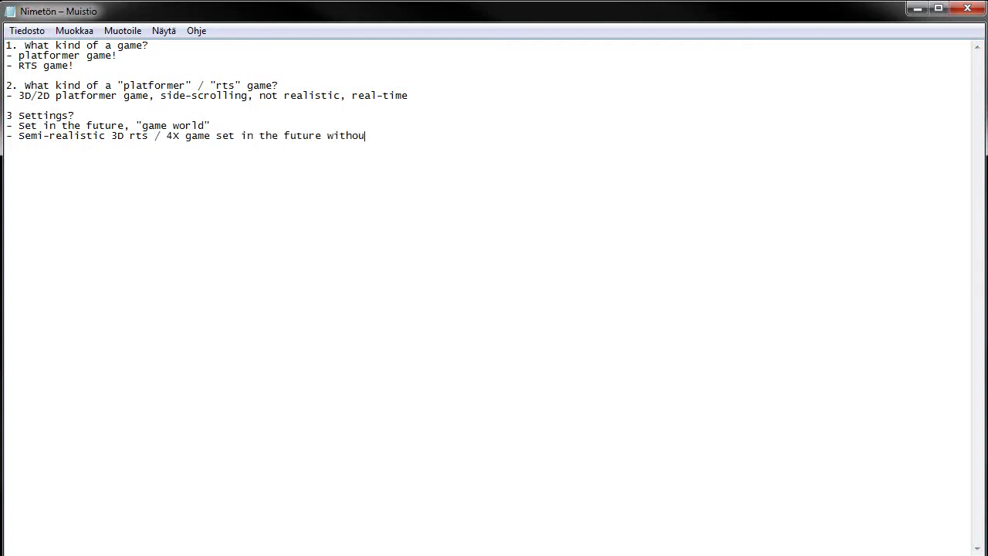
text(t single-player campaign)
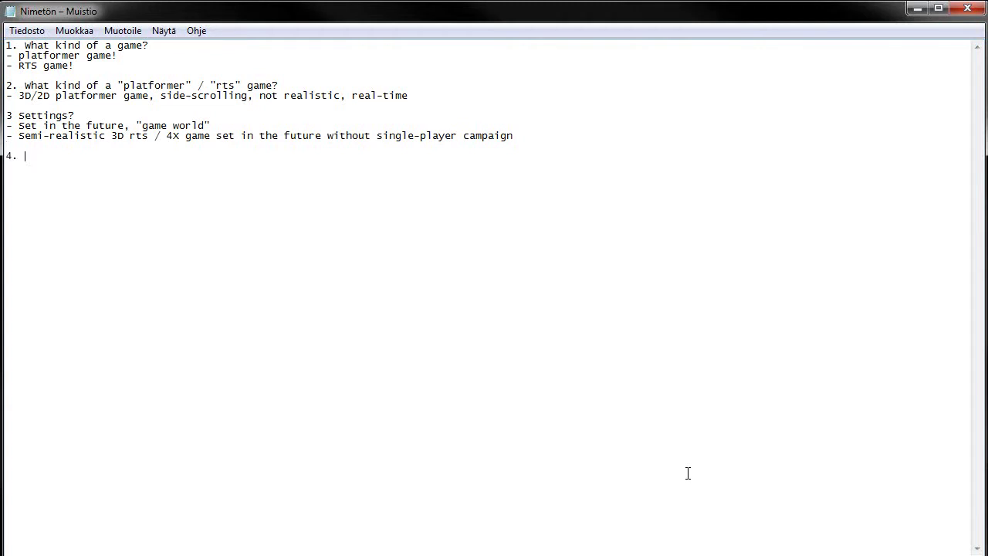
text(Who / what is the player?)
List a swedish electric engineer with funny accent and overweight problem, and multiple characters (units).
key(Return)
text(-)
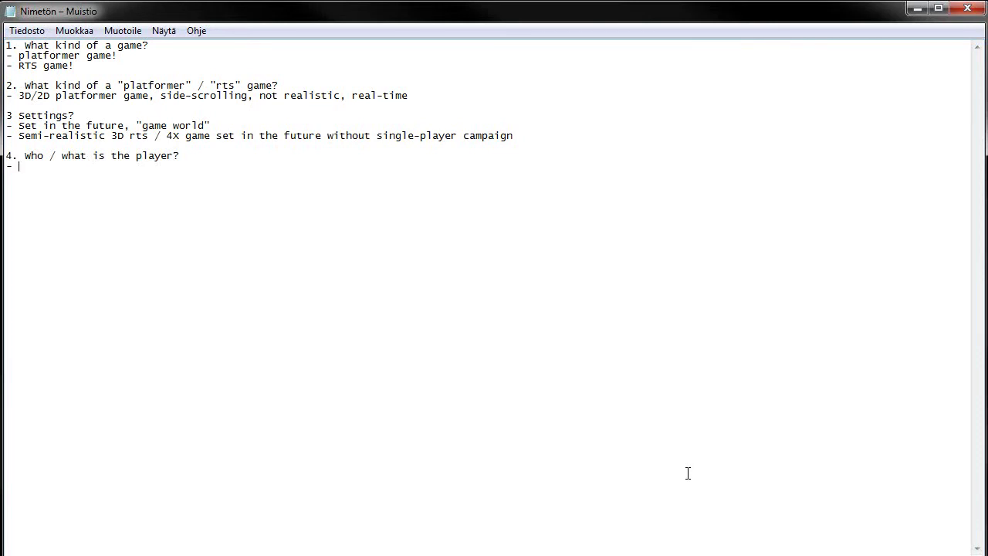
text( sweidhs)
key(BackSpace)
key(BackSpace)
key(BackSpace)
key(BackSpace)
text(dish electric engineer)
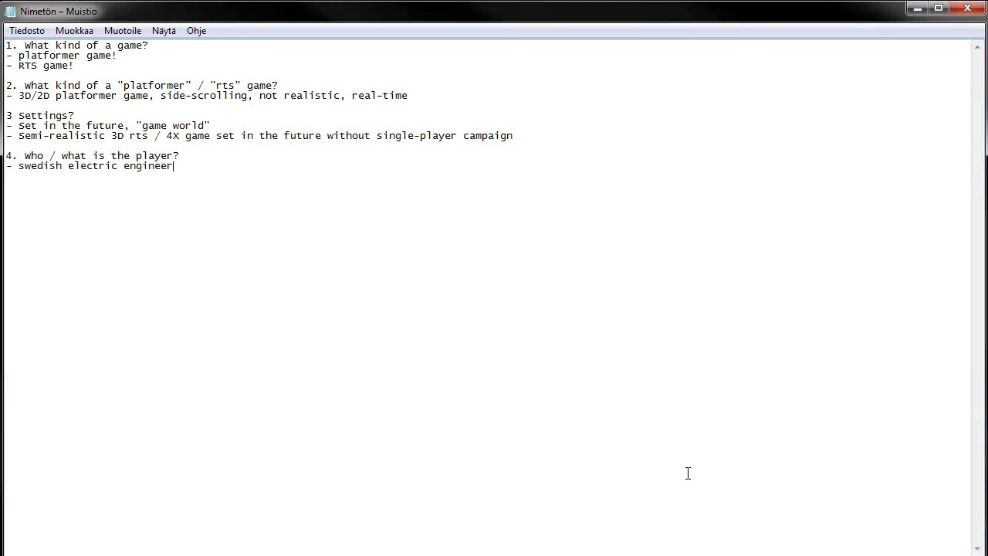
text( with a funny accent and )
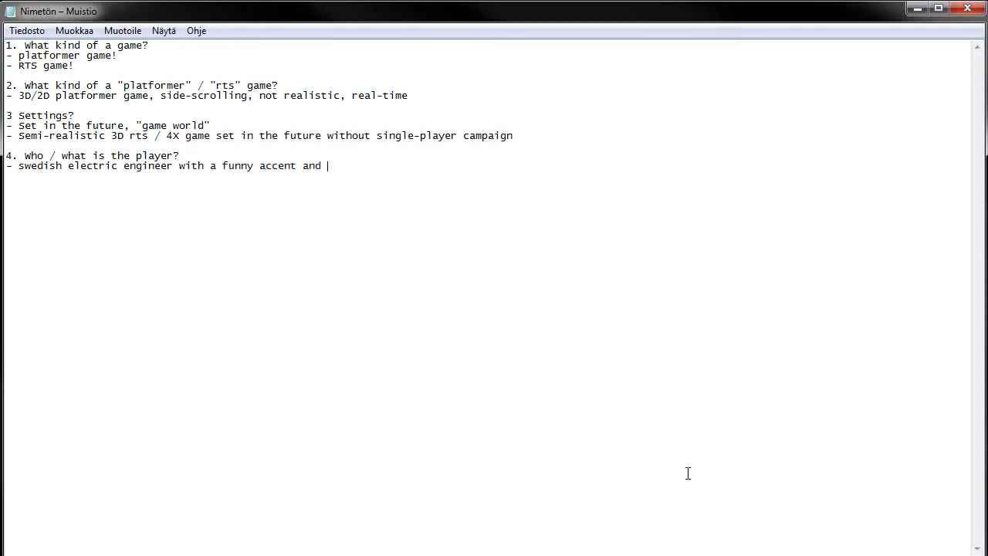
text(overweight problem)
key(Return)
text(-)
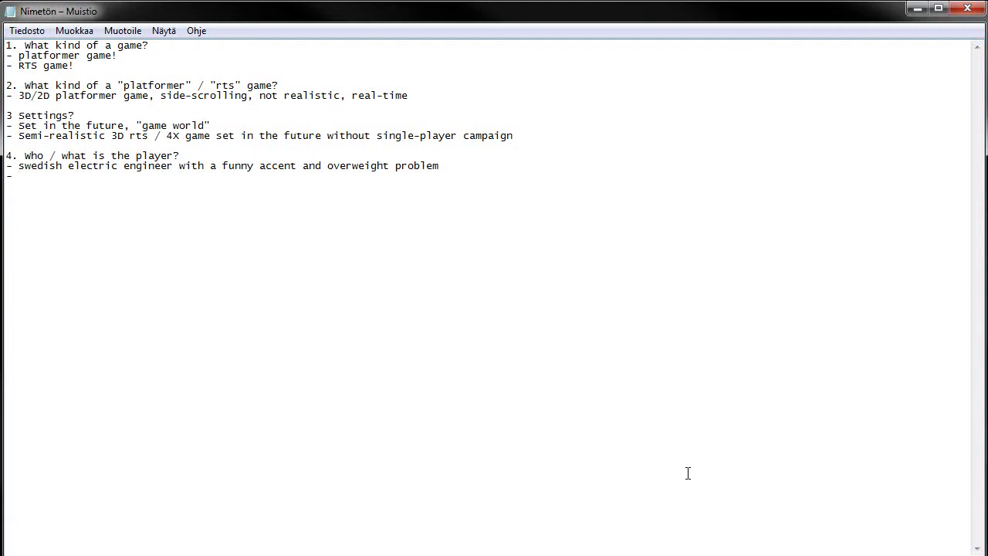
text( Multiple characters (unitys)
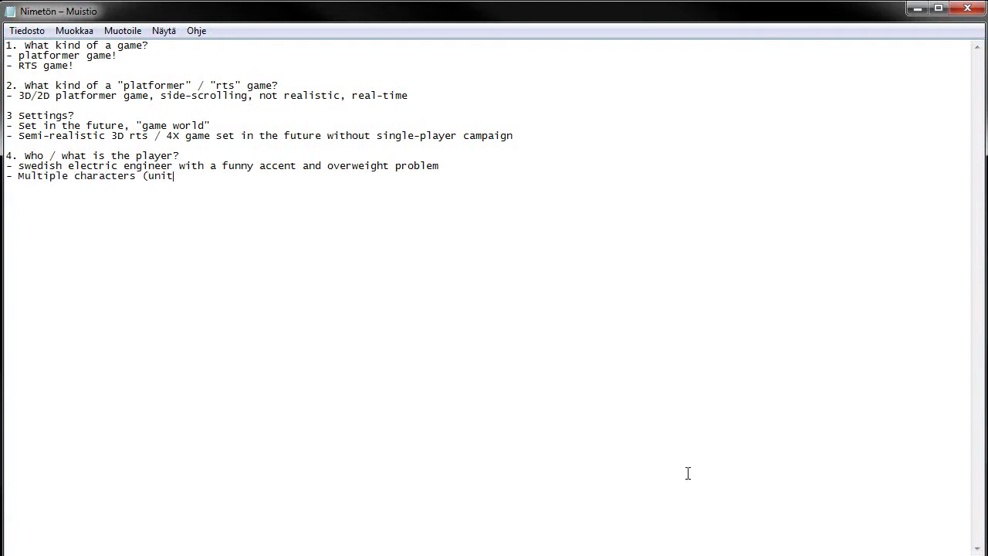
key(BackSpace)
key(BackSpace)
text(s))
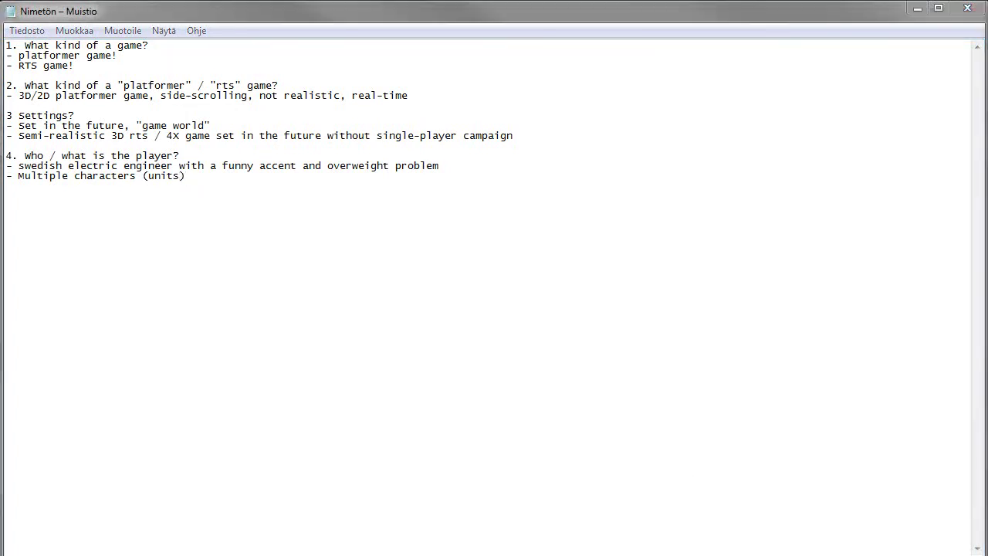
Bring the Notepad notes window back into focus.
click(415, 413)
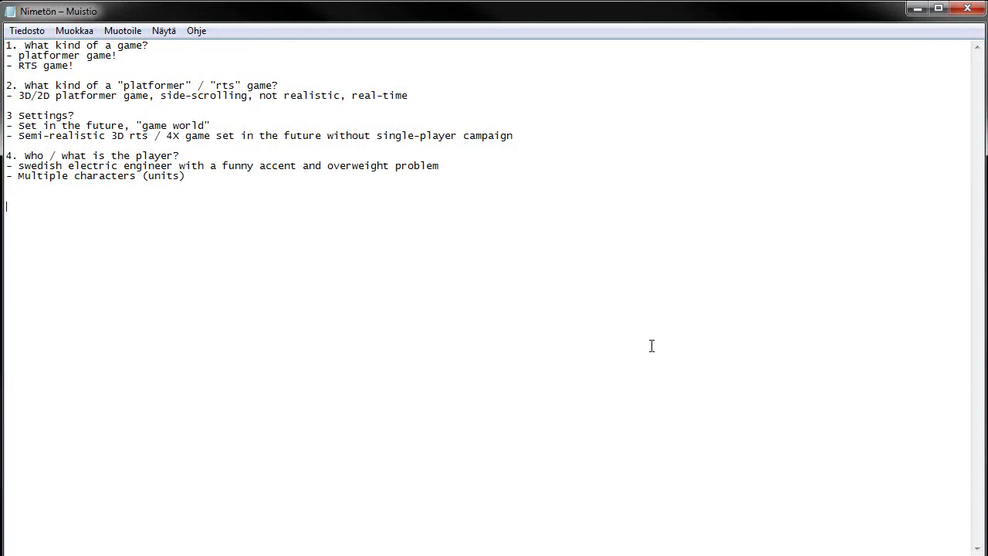
Add 'what is the world?' with WW2 battlegrounds and racing tracks-around-the-world examples.
text(- what is the wod)
key(BackSpace)
key(BackSpace)
text(orld?)
key(Return)
text(- if ww2)
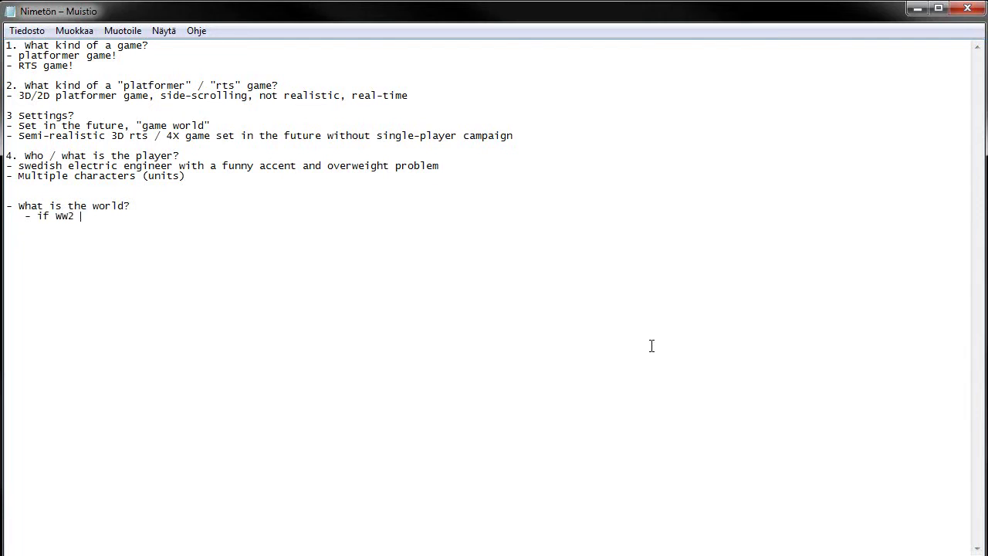
text( -> battleground s of ww2)
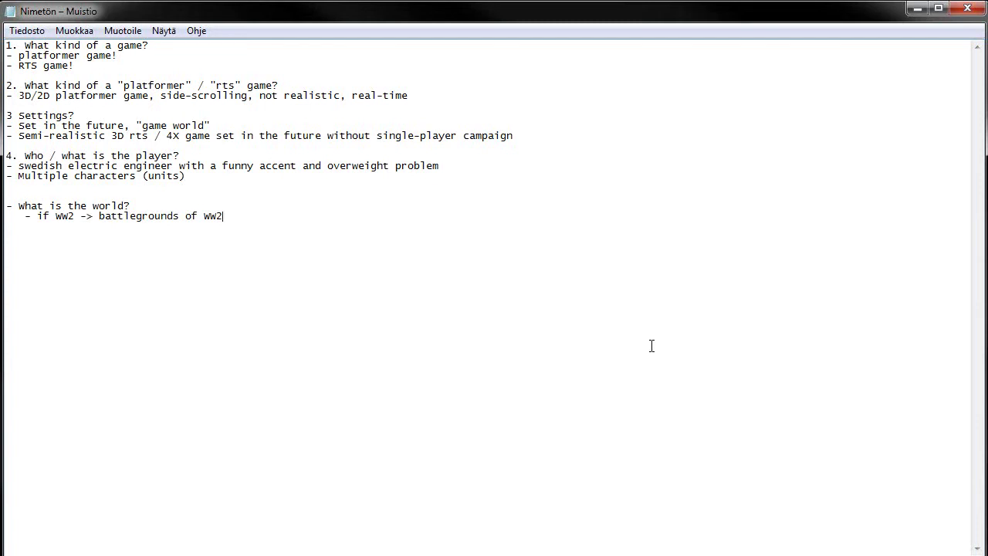
key(Return)
text(- if racing -> racke)
key(BackSpace)
key(BackSpace)
text(e tracks around the world)
Add the "wow" example 'azeroth, a fantasy world' and begin a 'Where is' bullet.
key(Return)
text(- if )
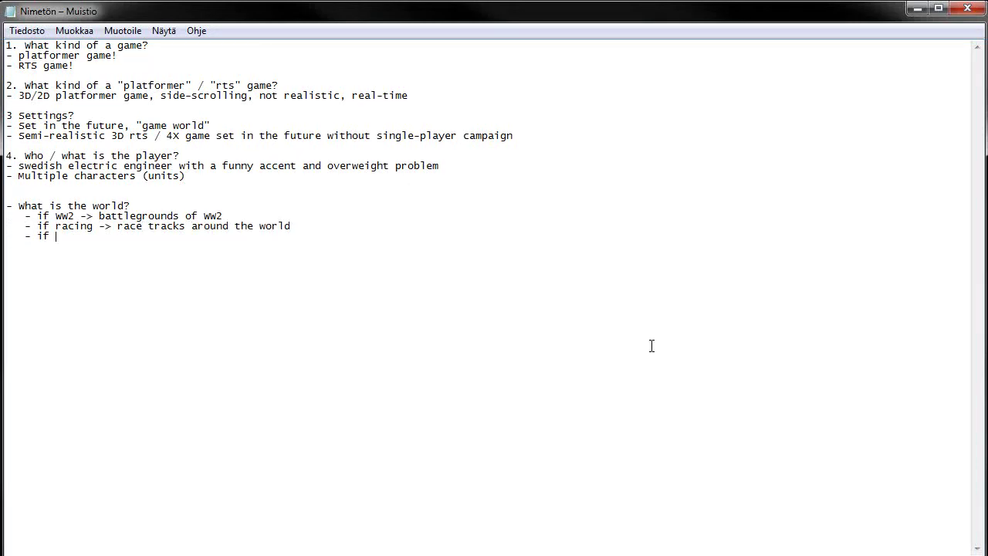
text("wow" -> azeroth, a fantasy world)
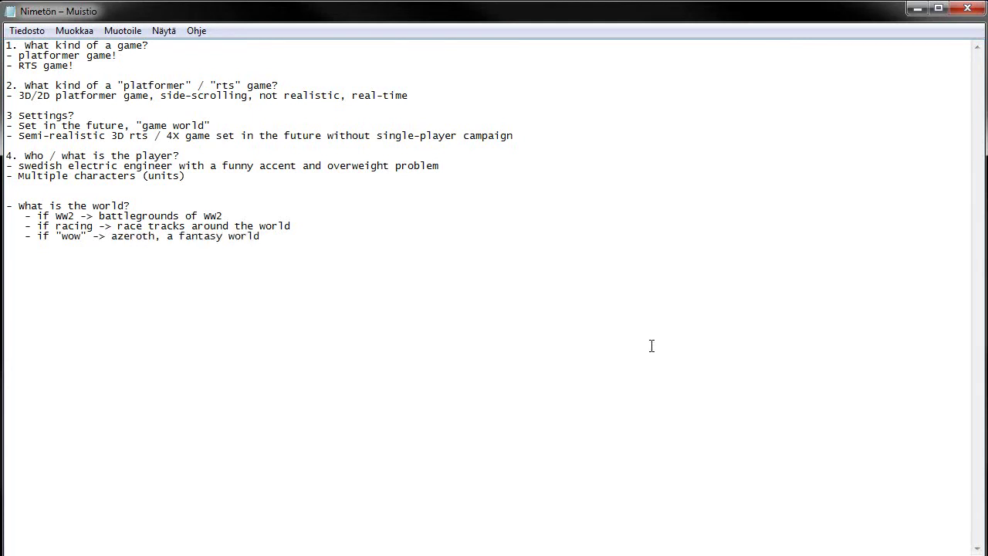
key(Return)
text(- Where is h)
Complete 'Where is the world? Or the locations?' with WW2 France (Normandy, Caen) and Finland Winter War.
key(BackSpace)
text(the world? Or the locations?)
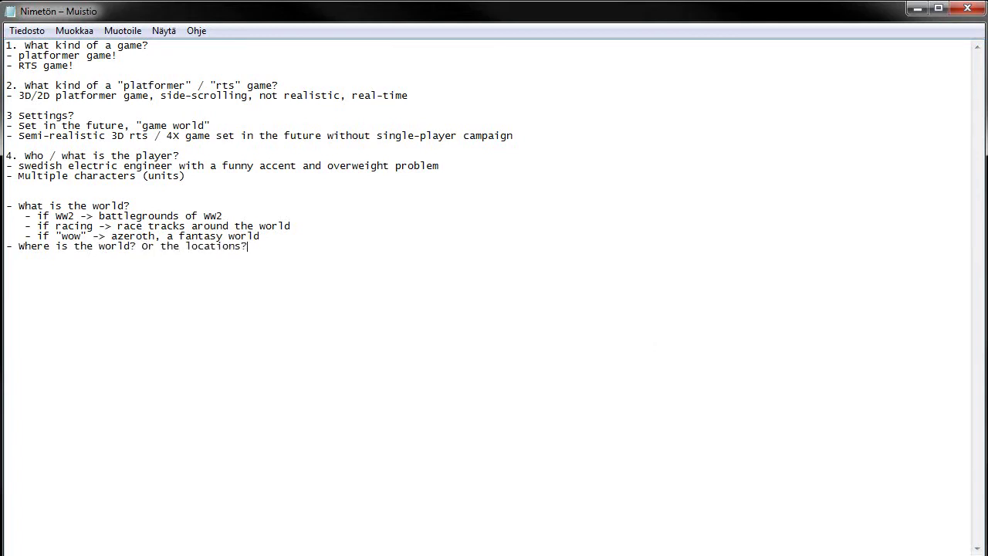
key(Return)
text(- )
text(If )
text(WW2 ->)
text( France,)
text( more)
key(BackSpace)
key(BackSpace)
key(BackSpace)
key(BackSpace)
key(BackSpace)
text(Normandy, Caen )
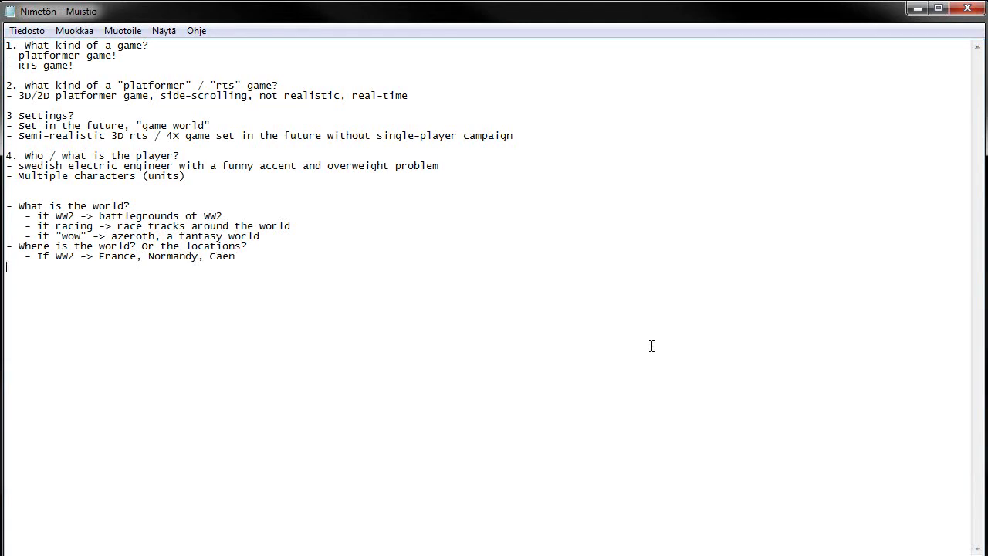
text(            -> Finland)
text(, Winter War, Defense of )
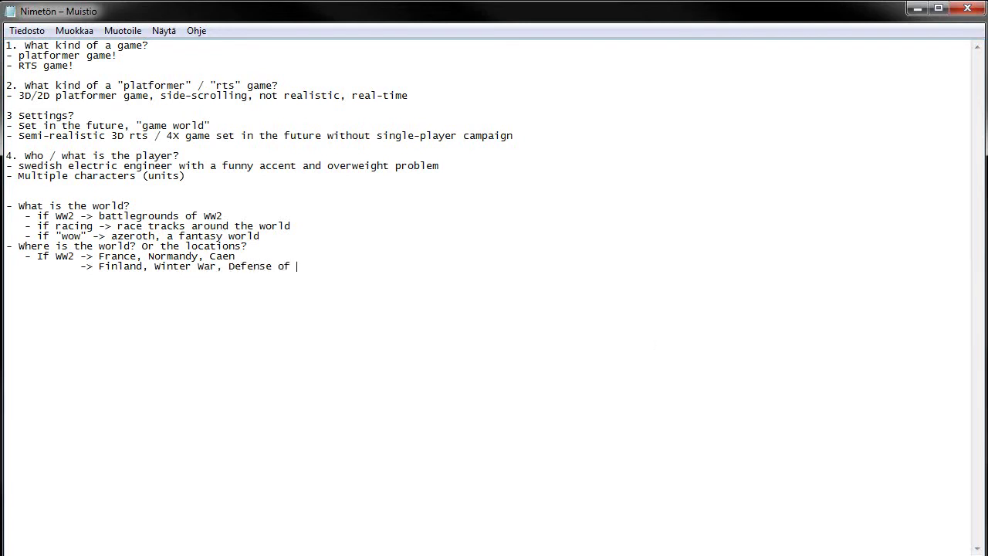
text(the Mannerheim line)
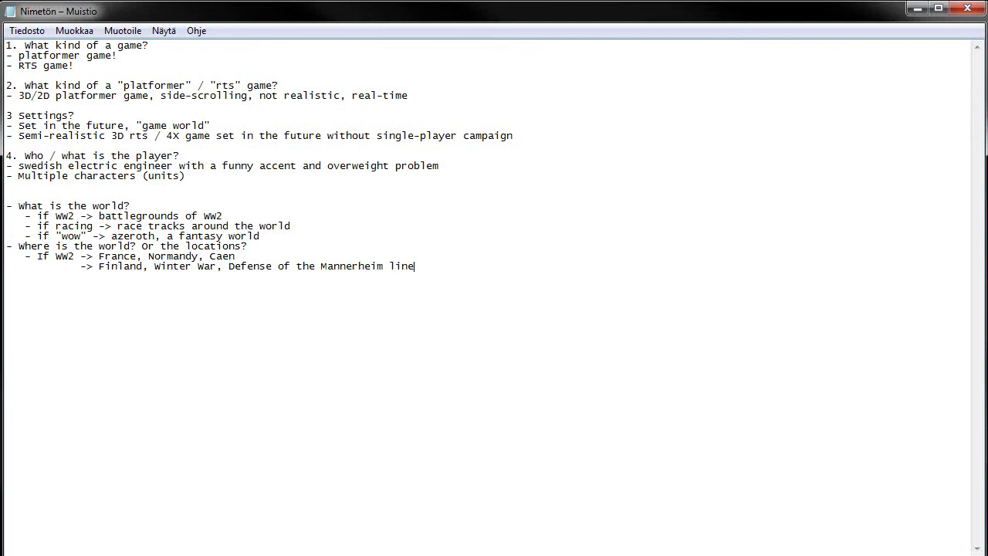
text( against the red army)
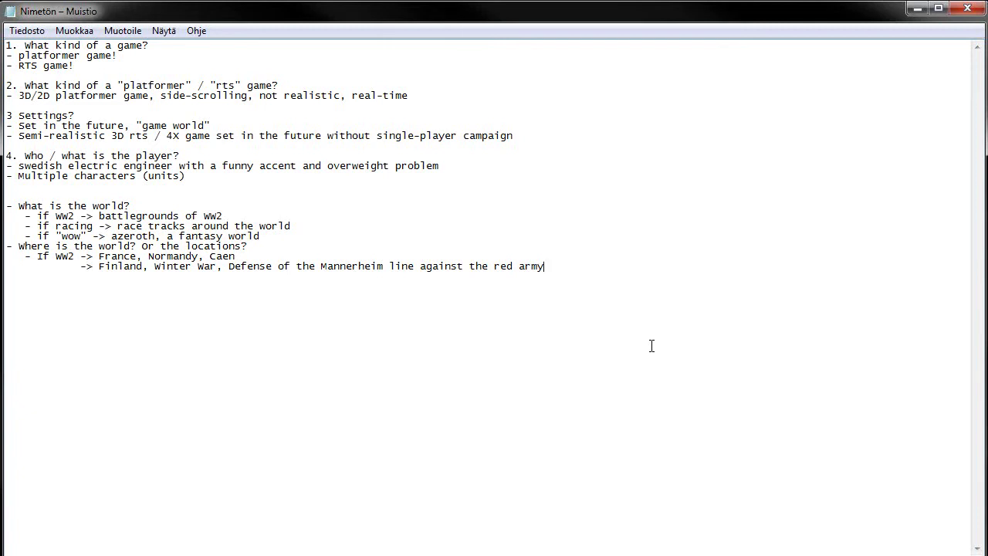
Add racing locations Hockenheim, Silverstone, Fuji and the WoW answer 'We don't know!'.
key(Return)
text(- Racing -> no specific location,)
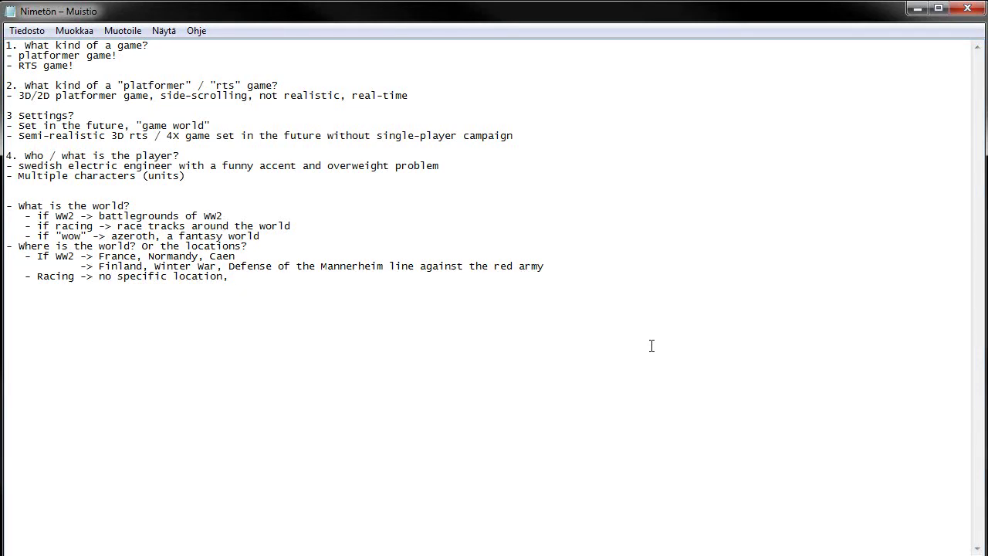
text(Hockenheim)
text(, Silverstone)
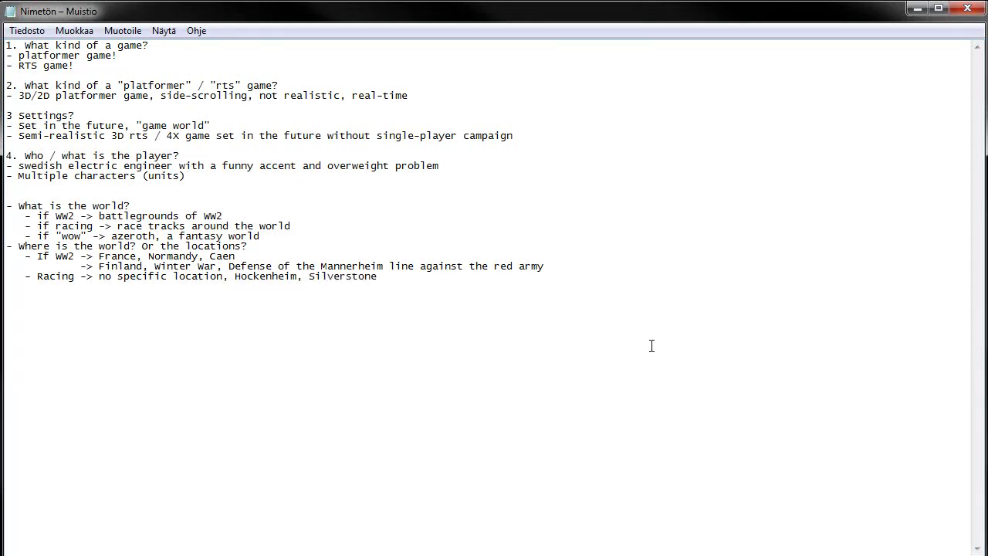
text(, Fuji track etc.)
key(Return)
text(- WoW ->)
text(We don't know!)
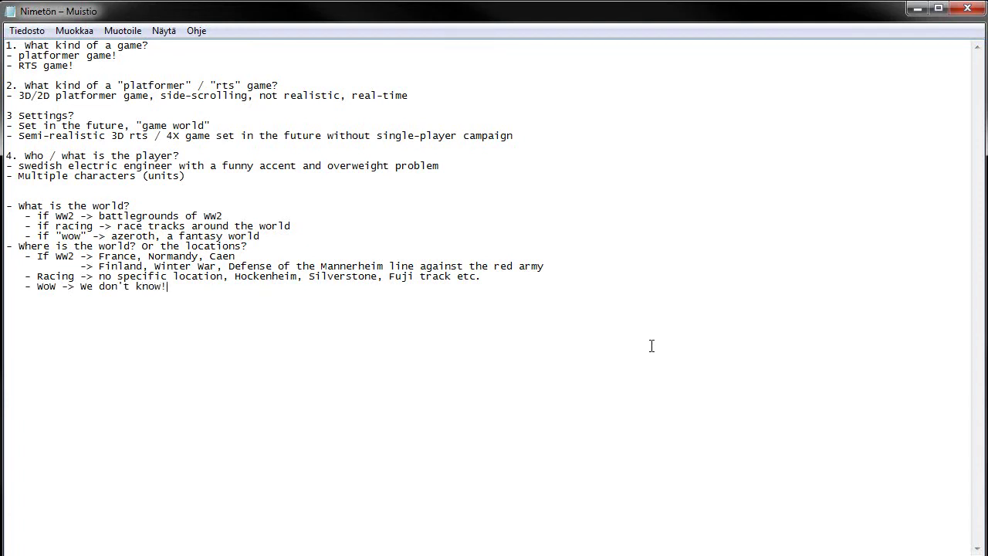
Insert a blank line after the Azeroth line and add the question 'what does the world consist of?'.
click(303, 238)
key(Return)
click(288, 321)
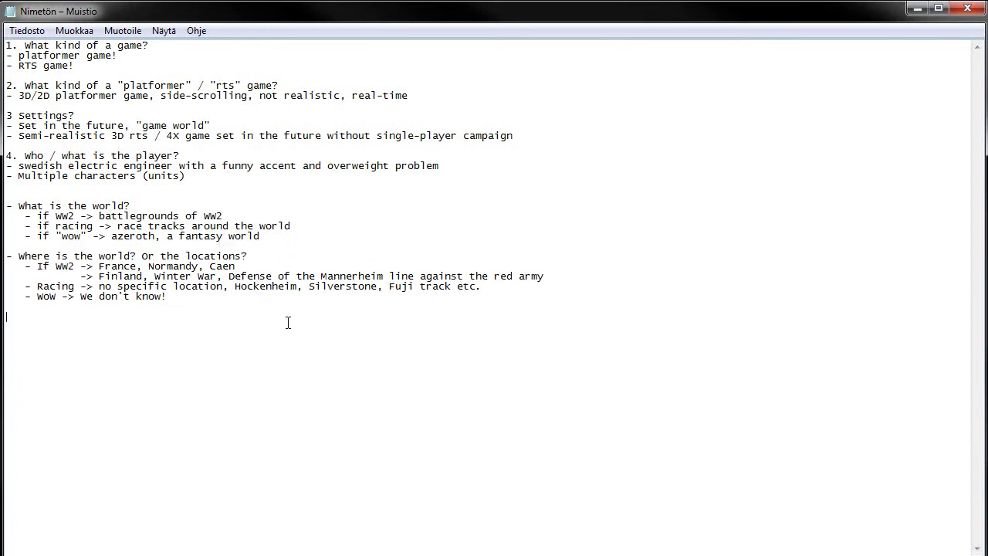
text(what does the world ci)
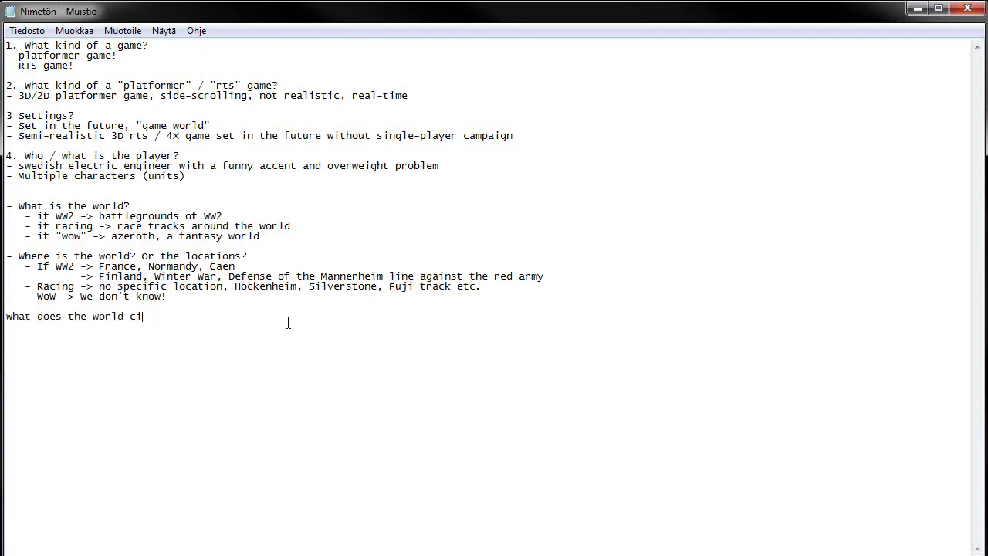
key(BackSpace)
text(oncist)
key(BackSpace)
key(BackSpace)
key(BackSpace)
key(BackSpace)
text(sist of ?)
Answer with WW2 battle locations, racing famous/made-up tracks, and begin the WoW continents answer.
key(Return)
text(-)
text(WW2 -> location)
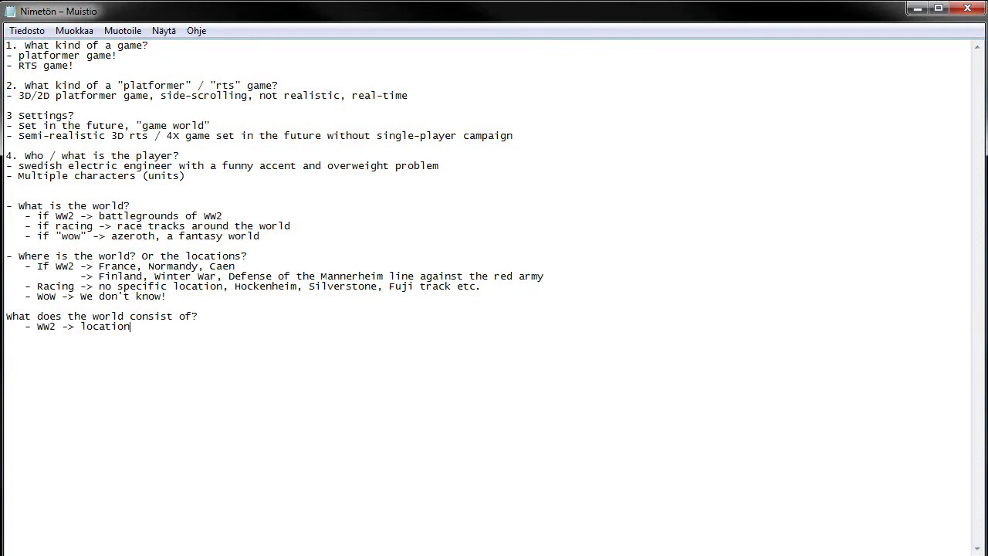
text(s of battles in WW")
text(2)
key(Return)
text(- Racing -> )
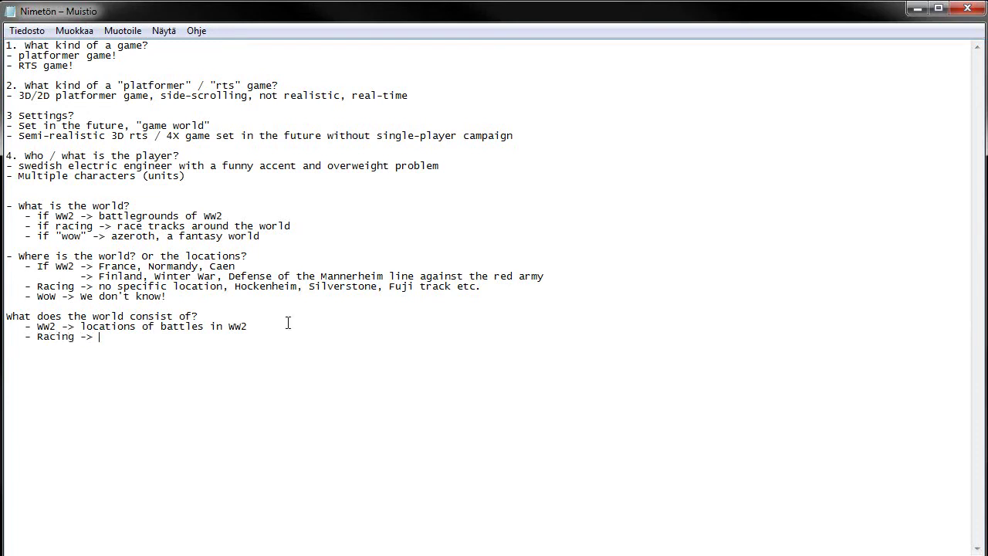
text(famous tracks around the wor)
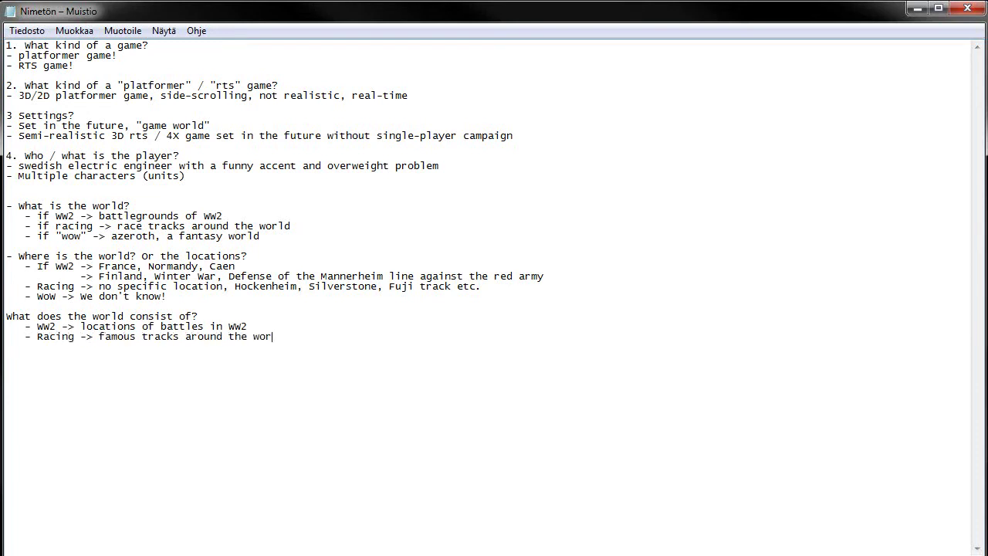
text(ld / )
text(made-up )
text(tracks )
text(   - )
text(WoW -> )
text(Contin)
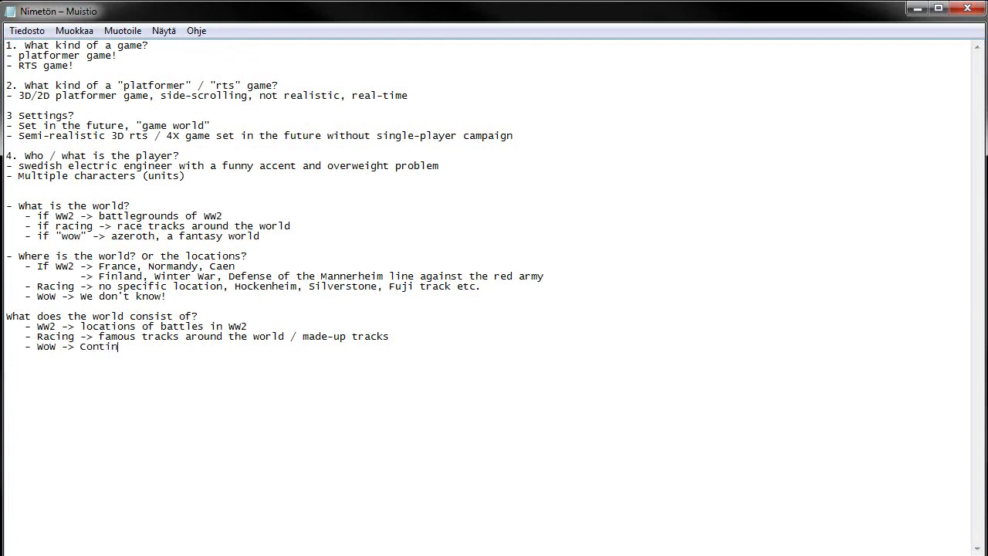
text(ents and realms divided)
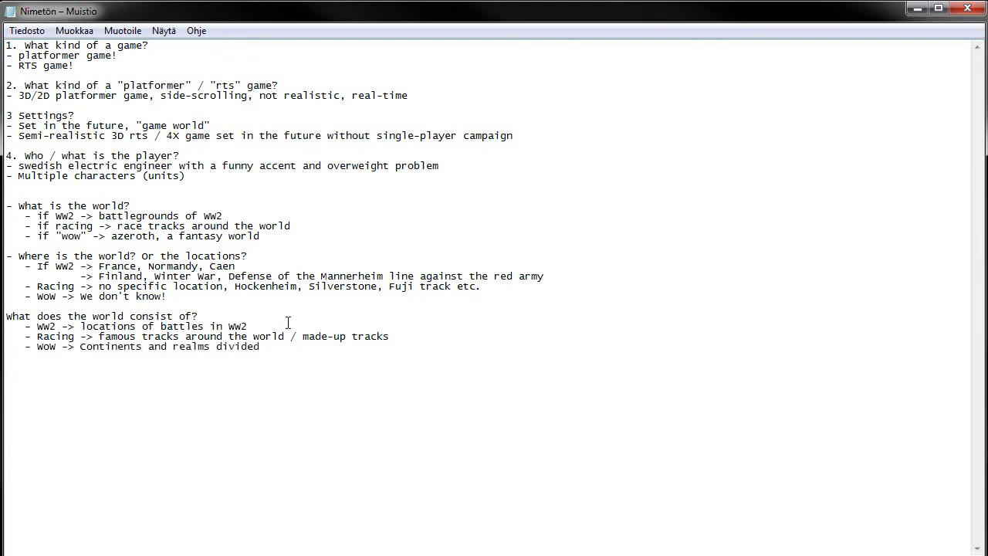
text( into smaller, distinct areas)
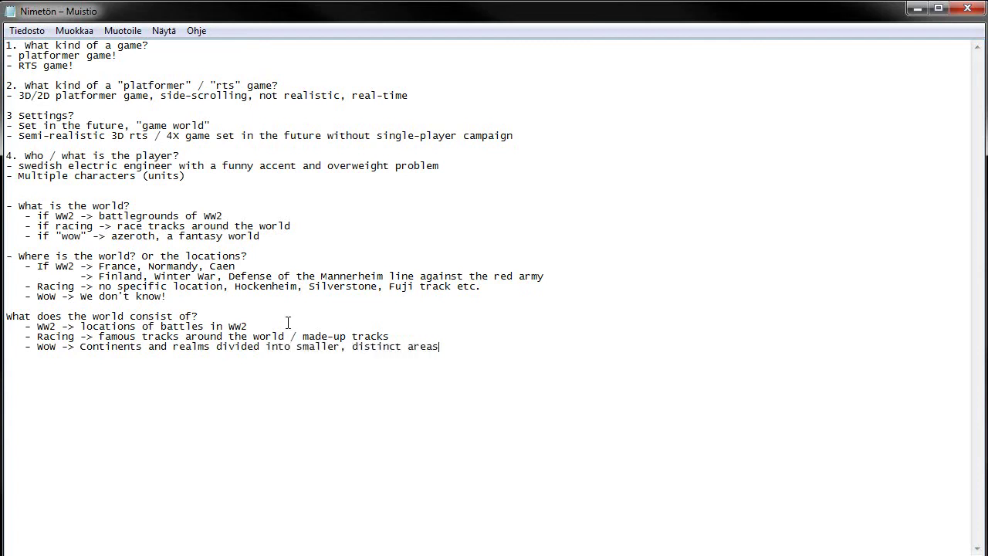
text( with their own themes)
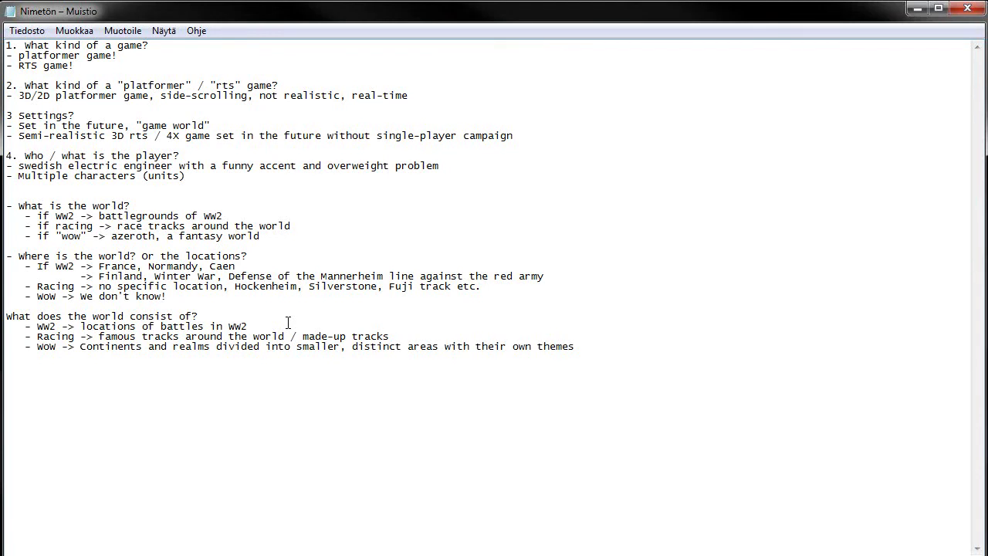
Add 'what kind of a world we want?' with WW2 adjectives hostile, chaotic, really atmospheric.
text(what kind of a world we want?)
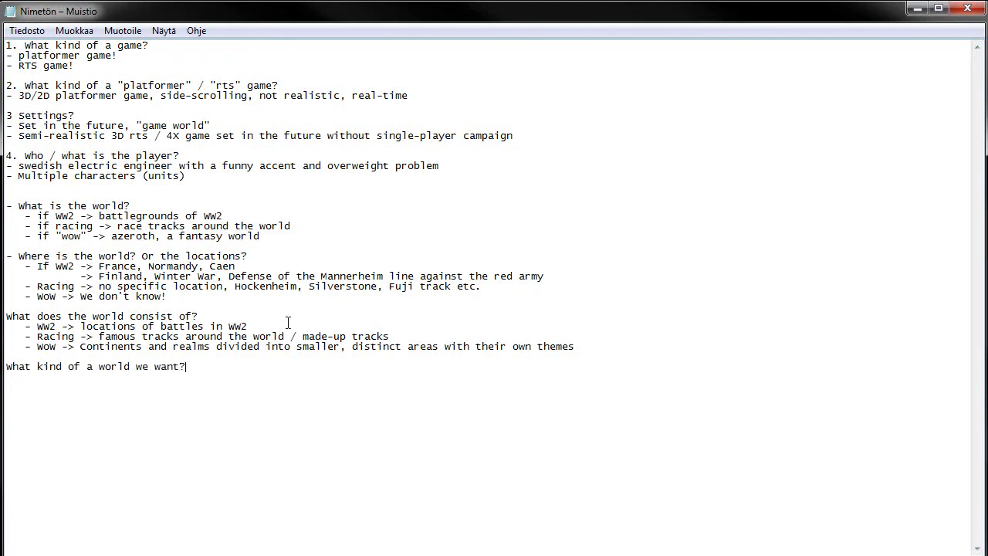
text( (think with adjectives))
key(Return)
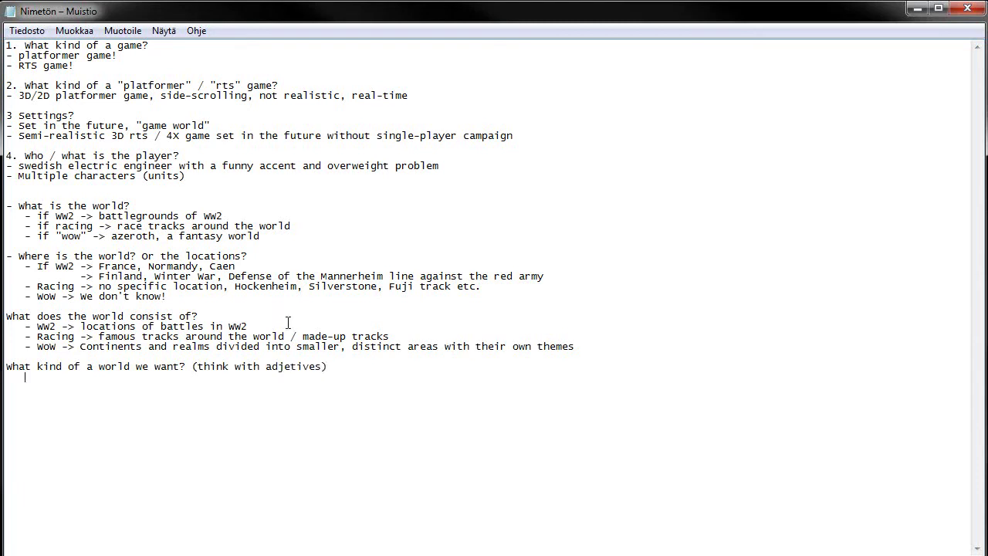
text(- WW2 -> hostile, chaotic, really ath)
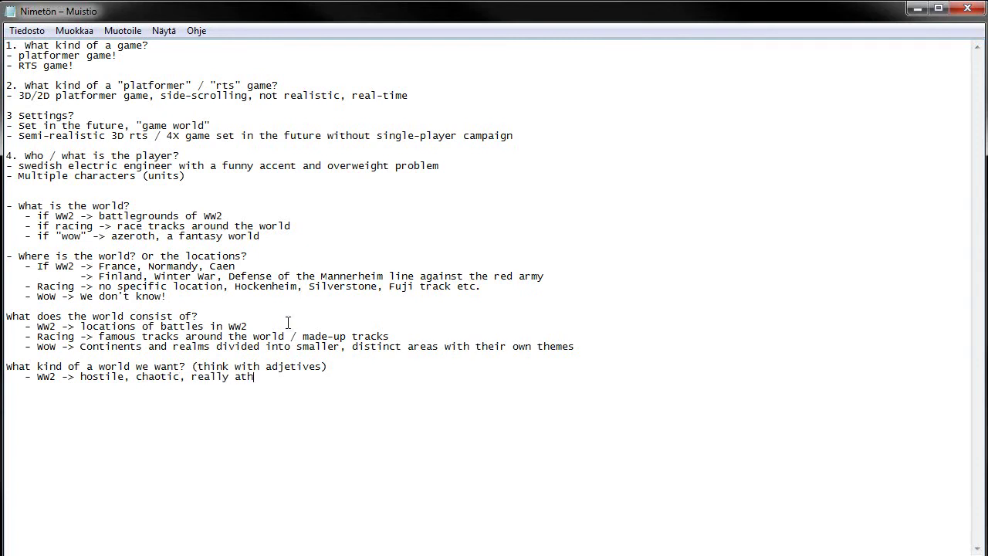
text(mospheric)
key(BackSpace)
Add racing adjectives fast-paced, dangerous, competitive and WoW beautiful, dangerous, troubled, magical!
key(Return)
text(- Racing -> fast-pace)
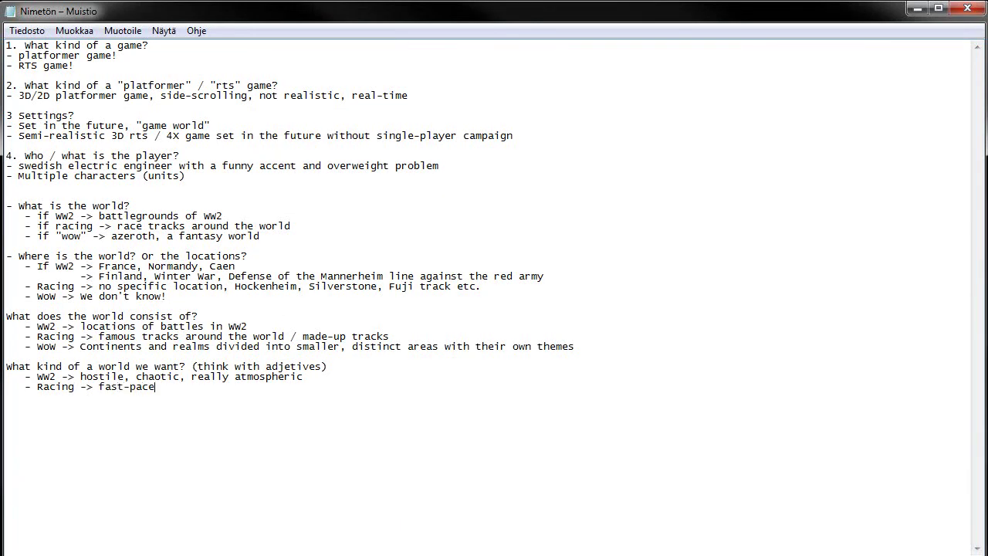
text(d, dangerous, compe)
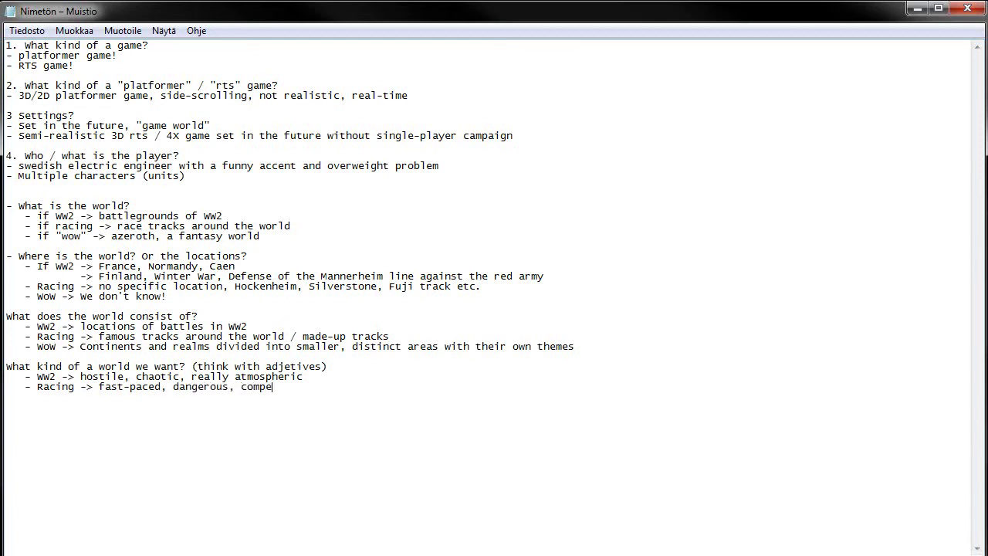
text(titive)
text( - WoW -)
text(> beaut)
key(BackSpace)
text(tiful, dangerous, troubled)
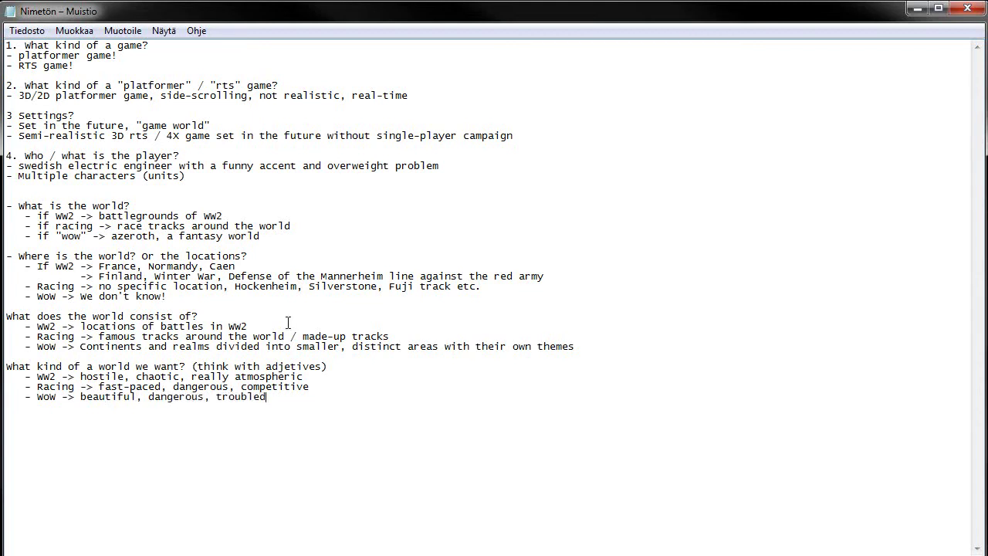
text(, )
text(magical!)
Write 'For each level / area:' and the reason question, with an indented 'WW2 Sweden. Really? Why?' remark.
text(For )
text(each level /)
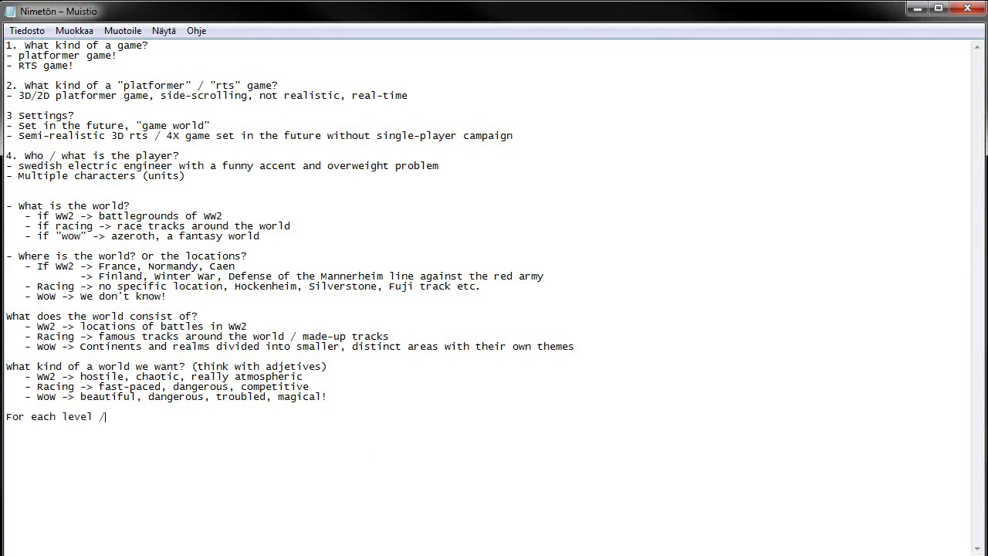
text( area:)
key(Return)
text(- What's the reason)
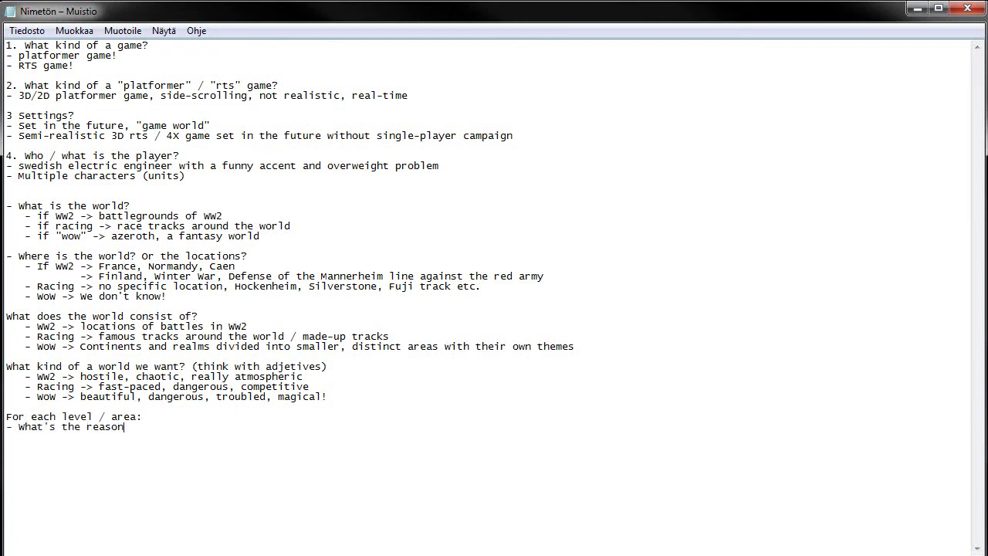
text( for this level / area?)
key(Return)
text(-)
text(WW2)
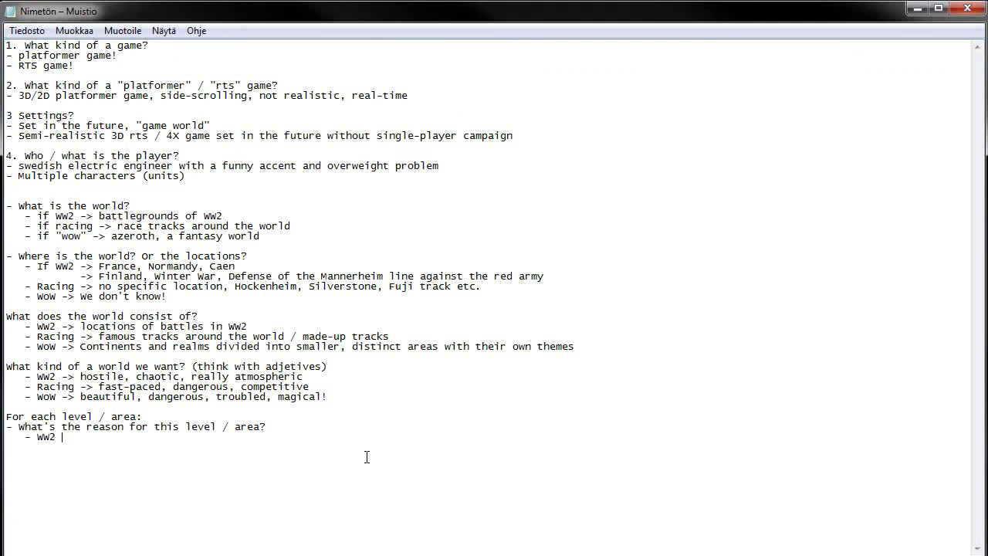
text( Sweden. Rea)
text(? Why?)
Replace the Sweden remark with 'Normandy: WHY? Because allies infiltrated there, one of key moments of WW2'.
key(BackSpace)
key(BackSpace)
key(BackSpace)
key(BackSpace)
key(BackSpace)
key(BackSpace)
key(BackSpace)
key(BackSpace)
key(BackSpace)
key(BackSpace)
key(BackSpace)
key(BackSpace)
key(BackSpace)
key(BackSpace)
key(BackSpace)
key(BackSpace)
key(BackSpace)
key(BackSpace)
key(BackSpace)
key(BackSpace)
text(Ca)
key(BackSpace)
key(BackSpace)
text(Normandy: WHY? Because)
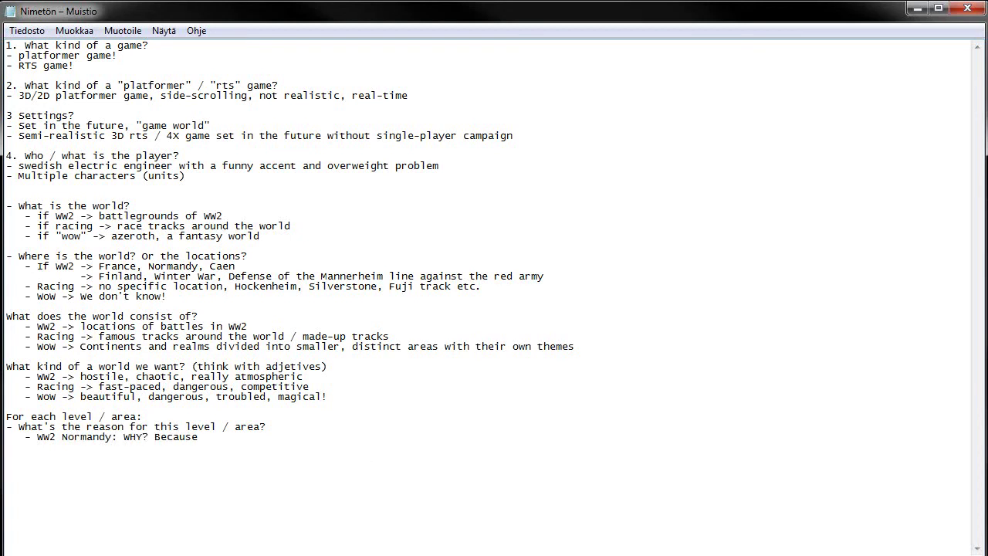
text( allies inflitrated there, one of they)
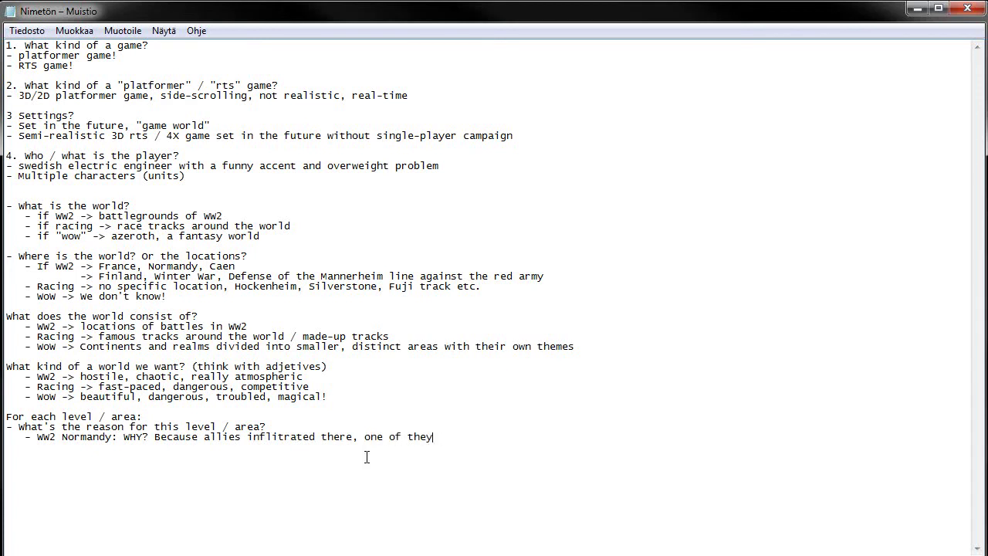
key(BackSpace)
text(key moments of WW2)
key(Return)
Add the level theme question, answered 'Theme: Gray, hopeless, people dying around, battle'.
text(- What's the th)
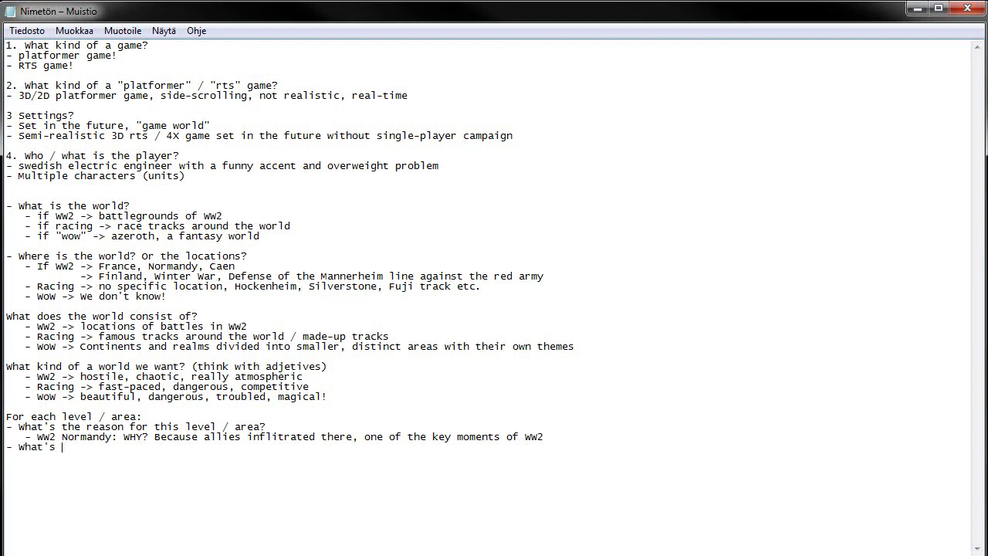
text(eme of the level / o)
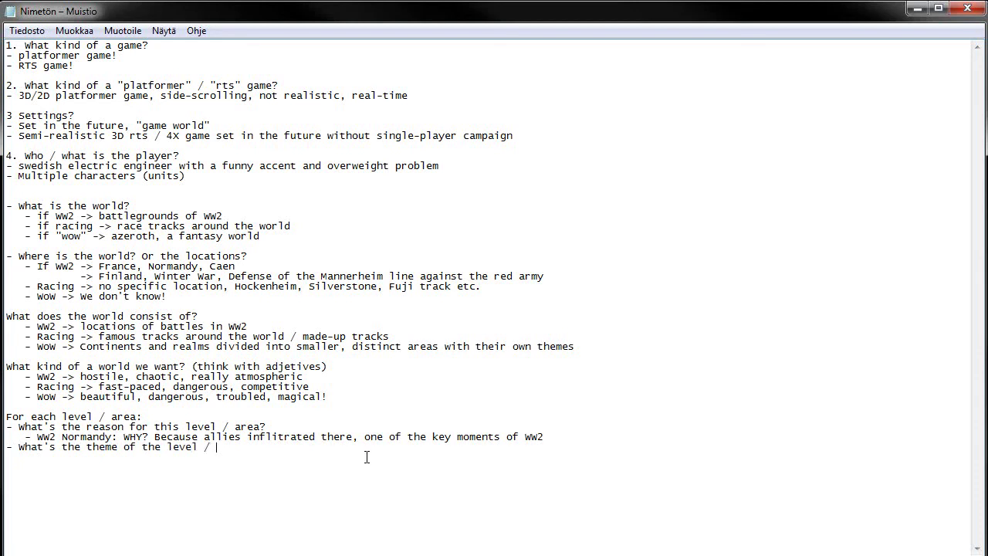
key(BackSpace)
text(area?)
key(Return)
text(- Theme: Gray, hopeless,)
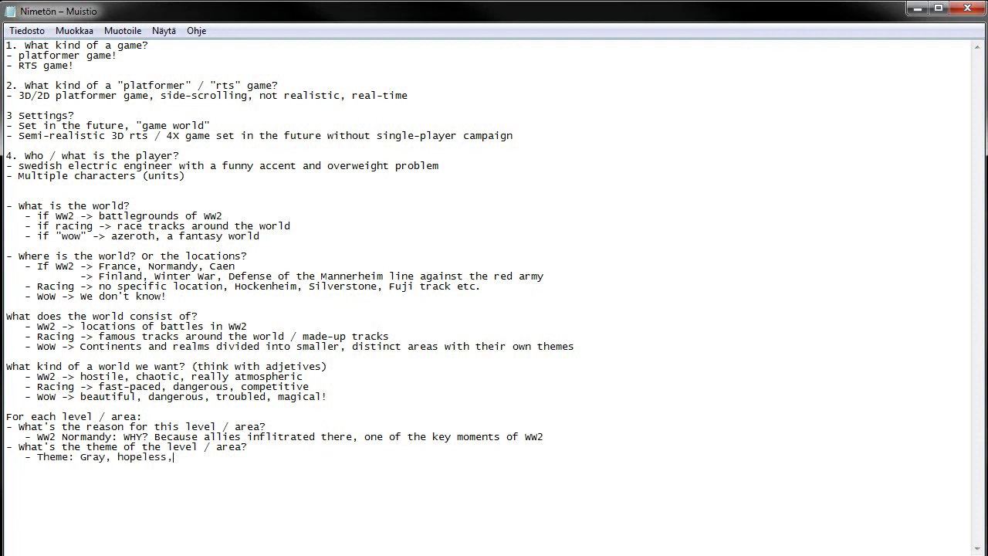
text( people dying around, battle)
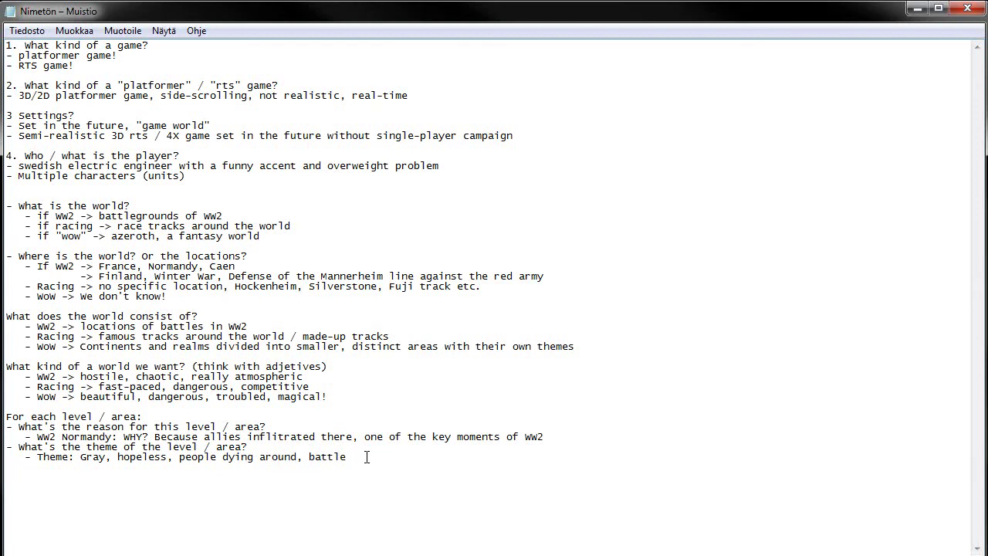
Add 'Racing: Hungaroring' with reason 'Well-known track! why not?' and theme 'Ehm.. Hungary? Racing?'.
key(Return)
text(Racing: Hungaroring)
key(Return)
text(Reason?)
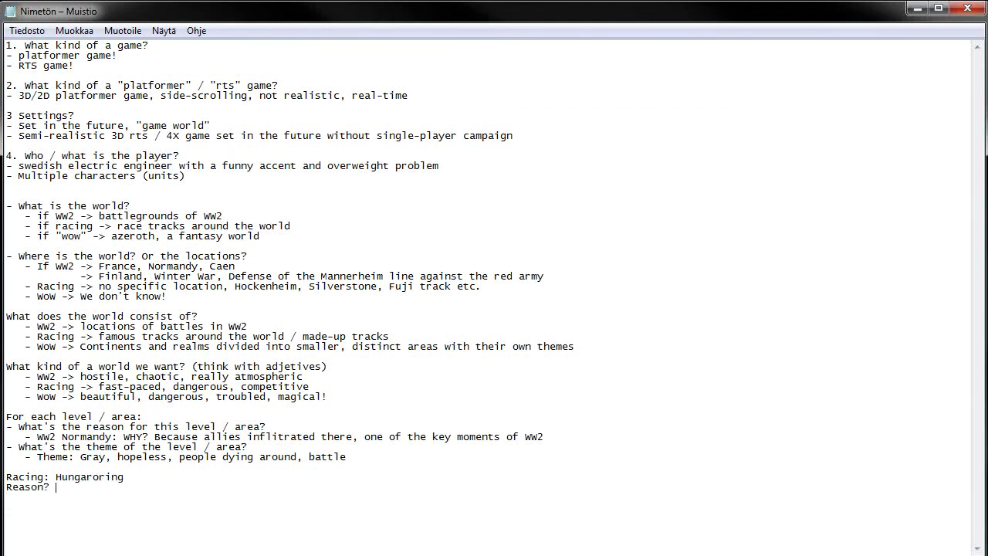
text( Well-known track! why no)
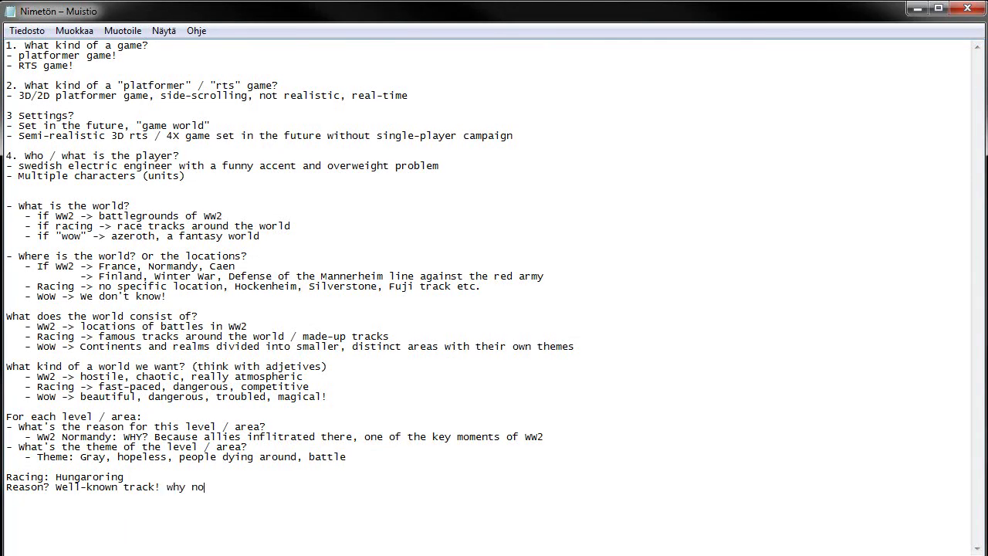
text(t?`)
key(Return)
text(Theme: Ehm..)
text(Hungary? Racing?)
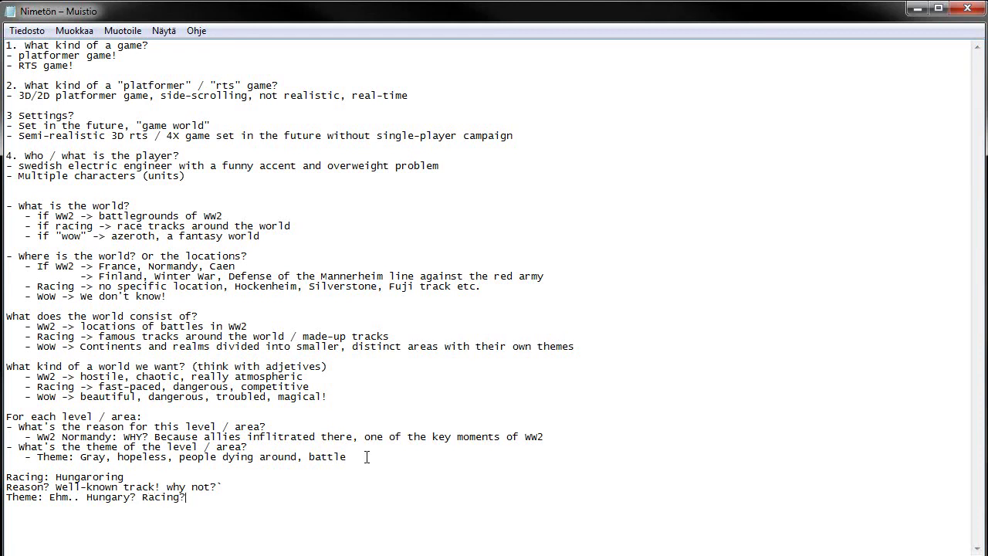
key(Return)
Add 'WoW : Stormwind' with reason 'Storyline-driven reason(s)' and theme 'Human? normal?'.
text(WoW : Stormwind,)
key(BackSpace)
key(Return)
text(- Reason: )
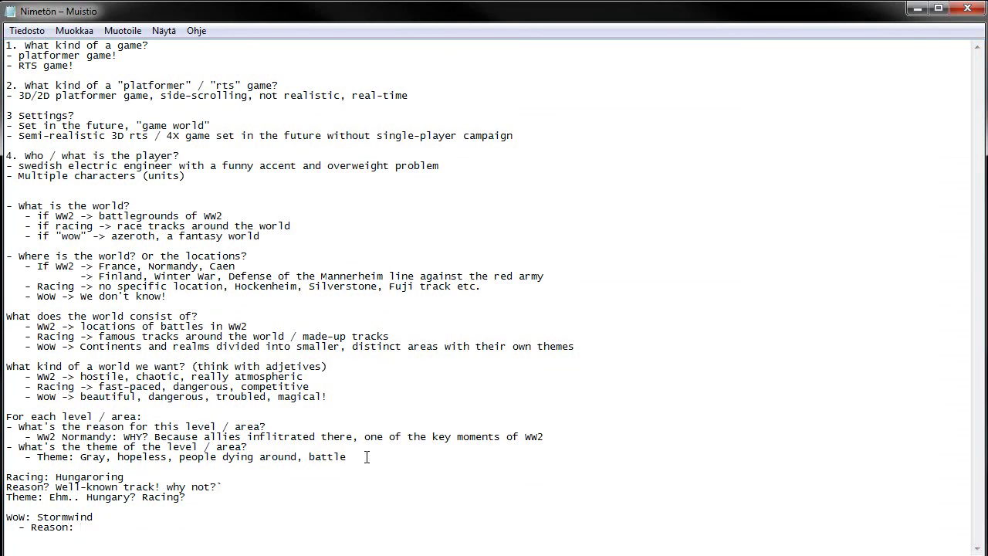
text(Storyline-driven reason)
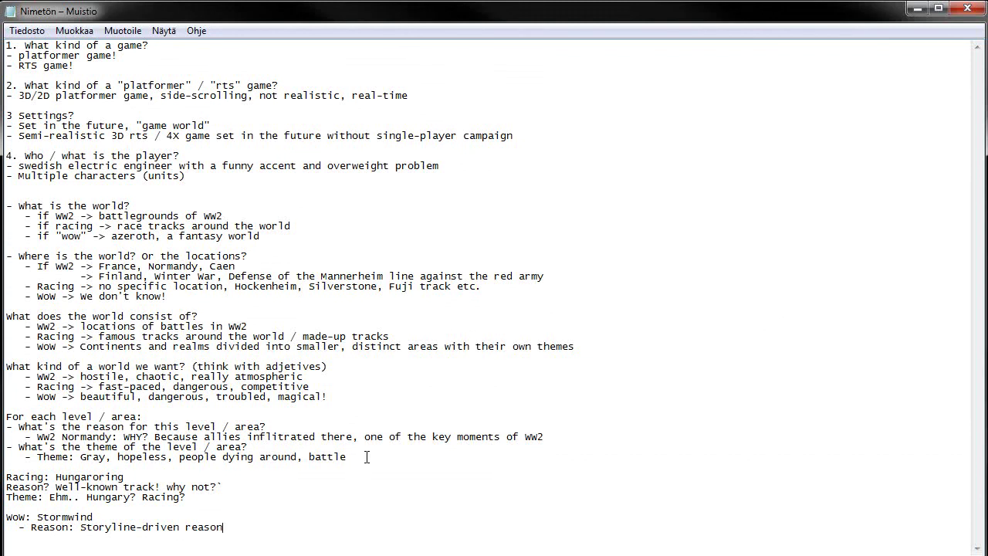
text((s))
key(Return)
text(- Theme:)
text(Human? normal?)
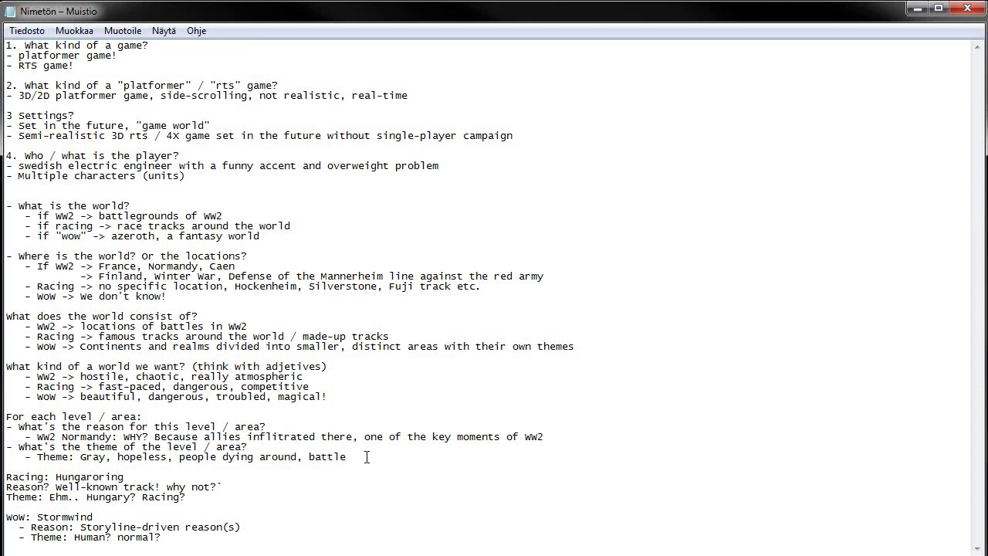
key(Return)
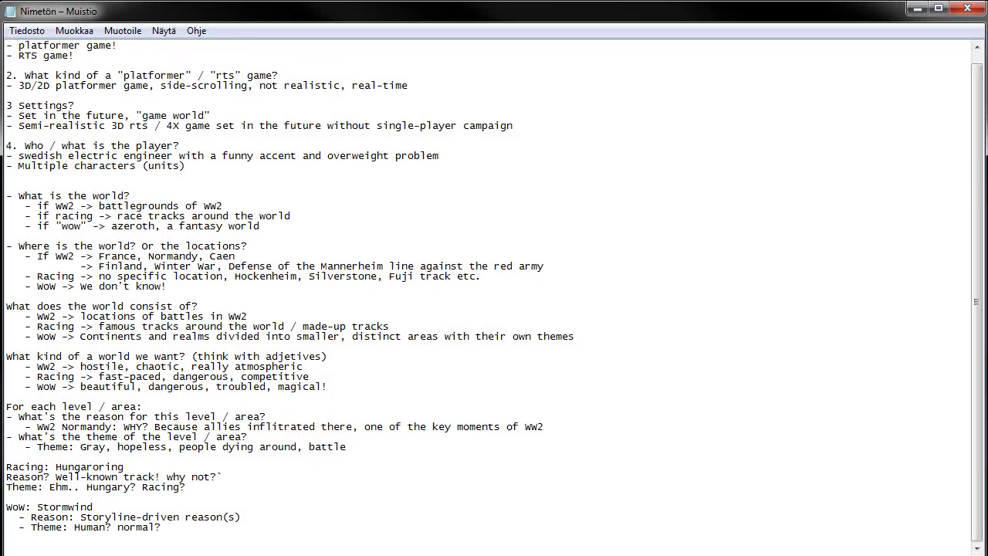
Add 'WoW: Undercity' with reason 'Storyline!' and theme 'Sewers, "the city of undead"'.
text(WoW: Undercity)
key(Return)
text(- Reason: Storyline!)
key(Return)
text(- theme:)
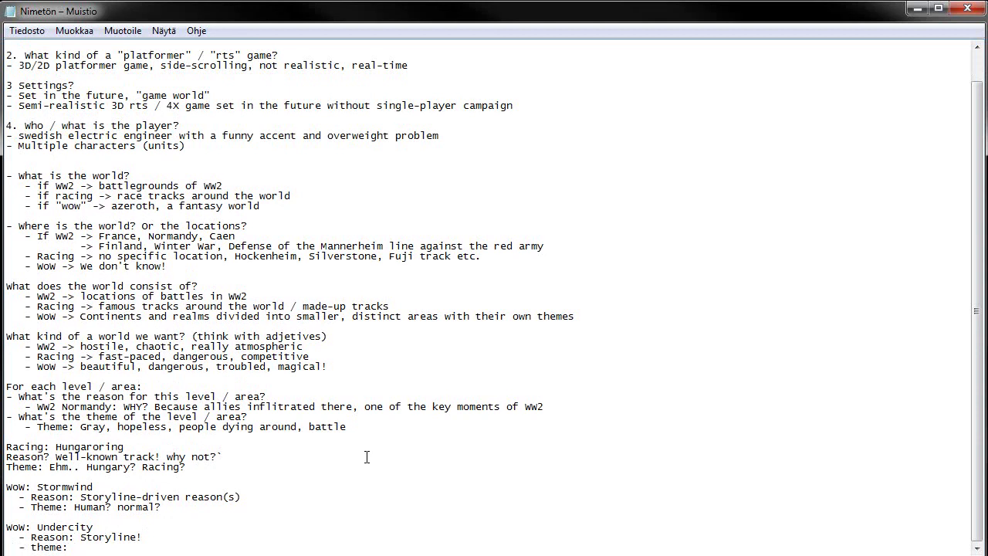
text( Sewers, "the city of undead")
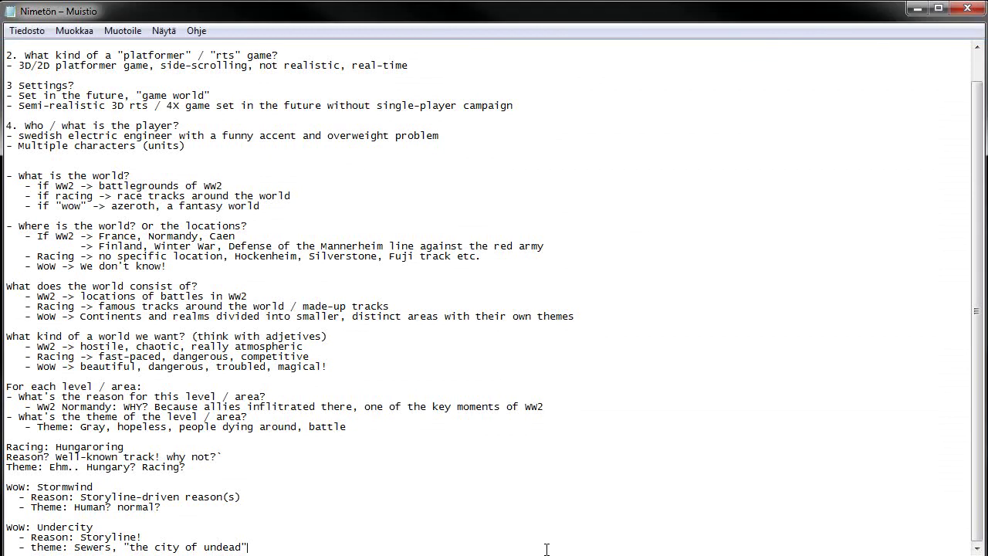
key(Return)
key(Return)
key(Return)
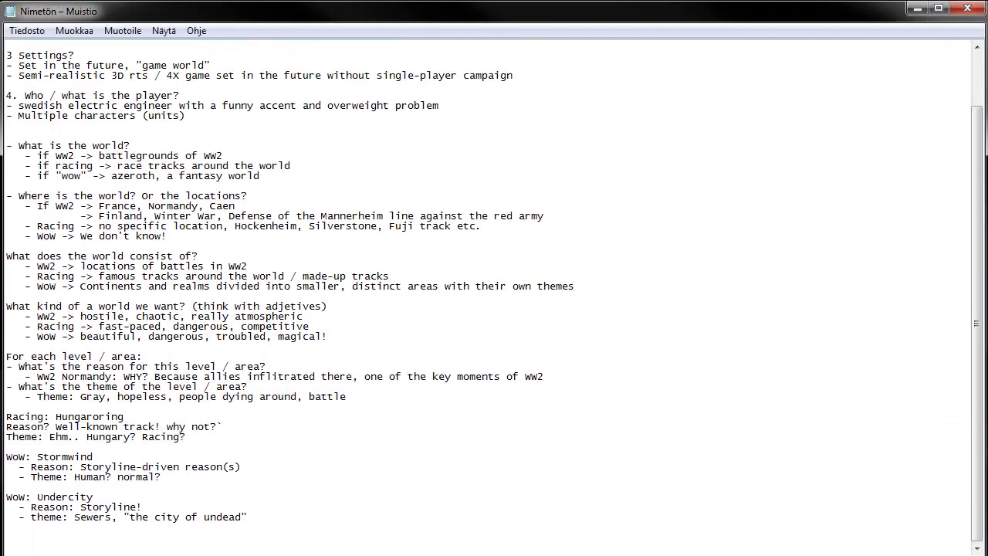